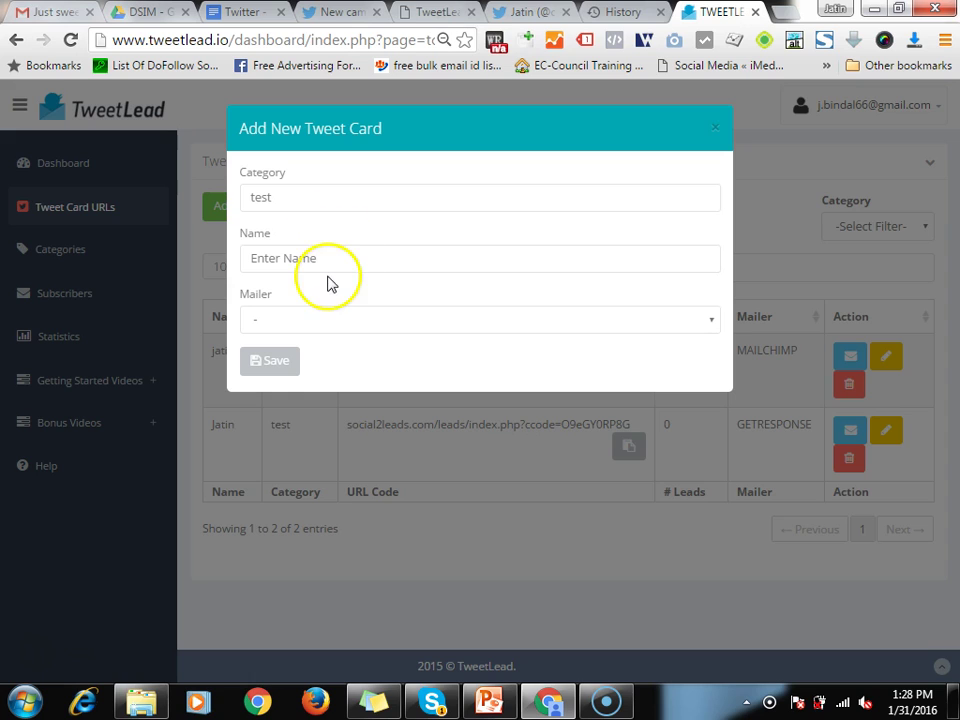
Name a trial tweet card 1234, switch its mailer from GetResponse to MailChimp, then close it unsaved
click(319, 252)
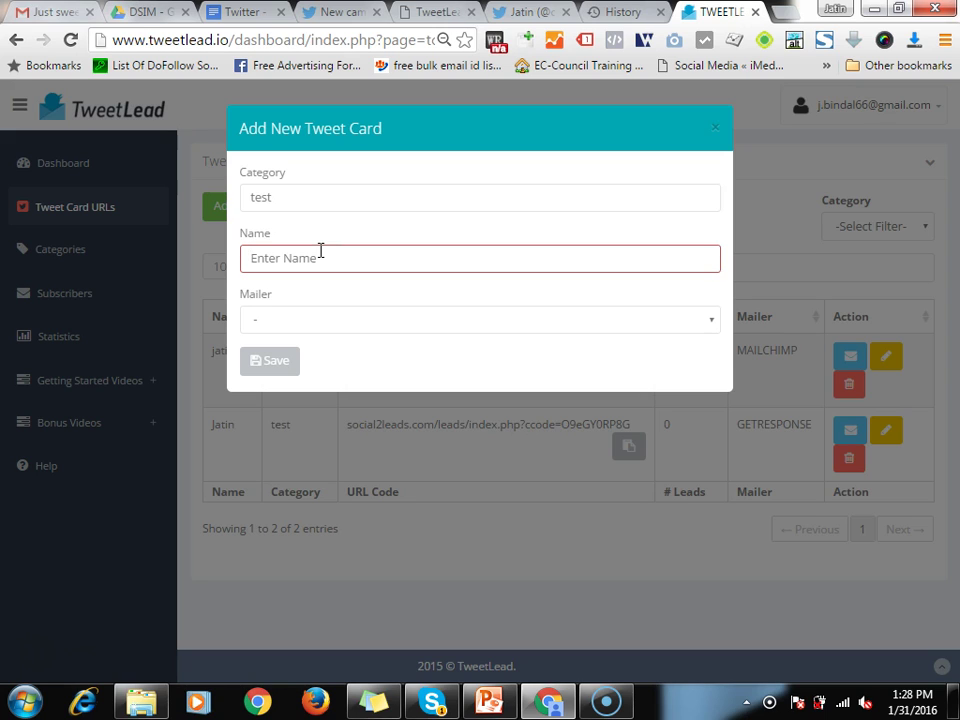
text(1234)
click(265, 322)
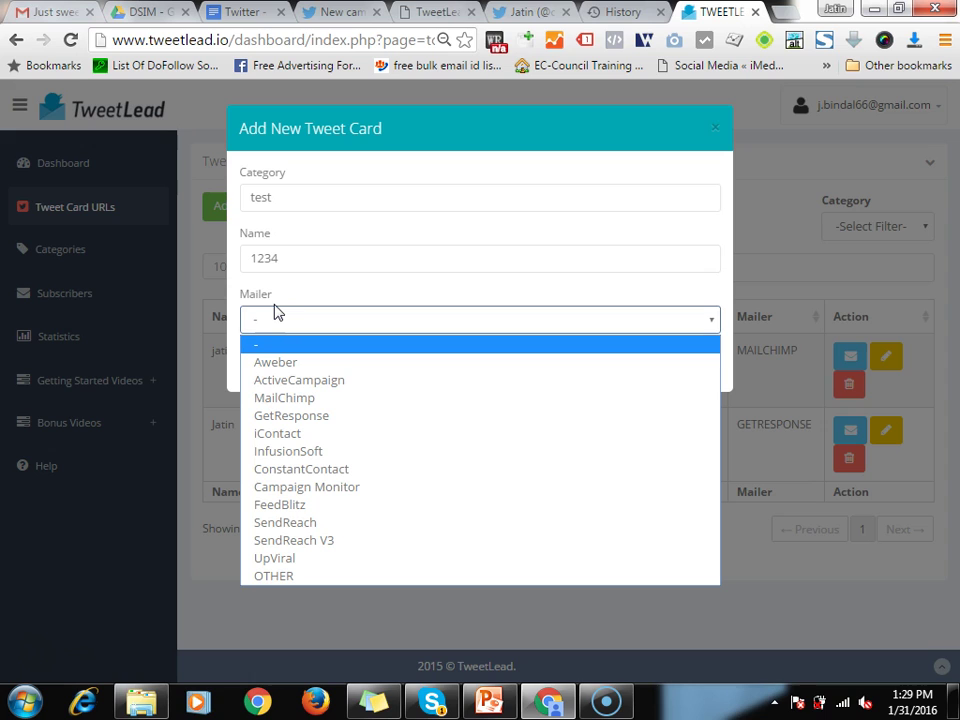
click(288, 415)
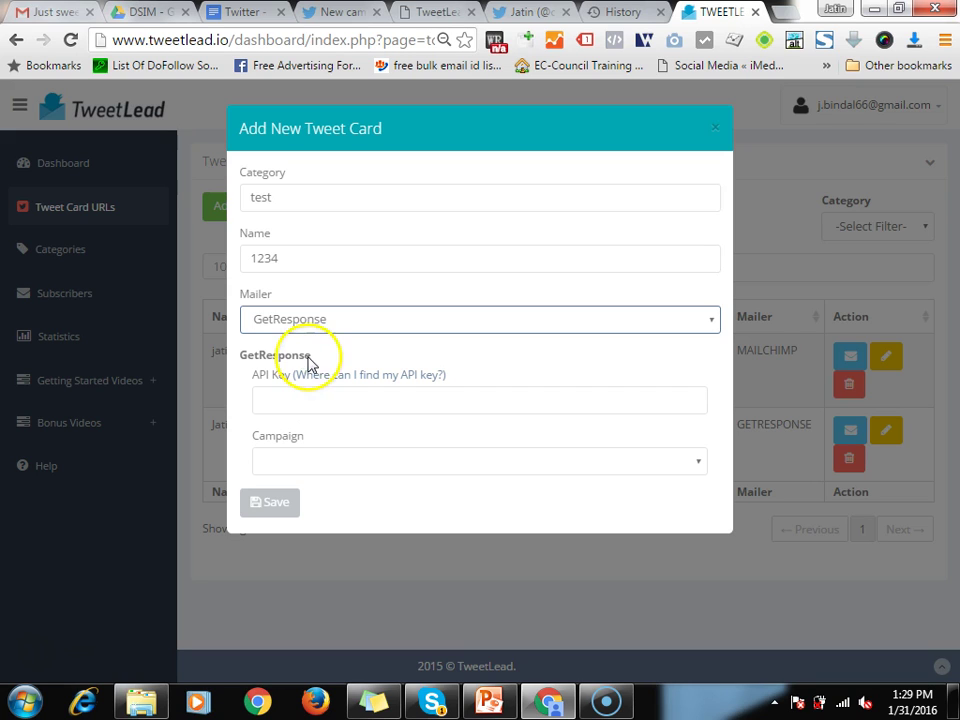
click(315, 322)
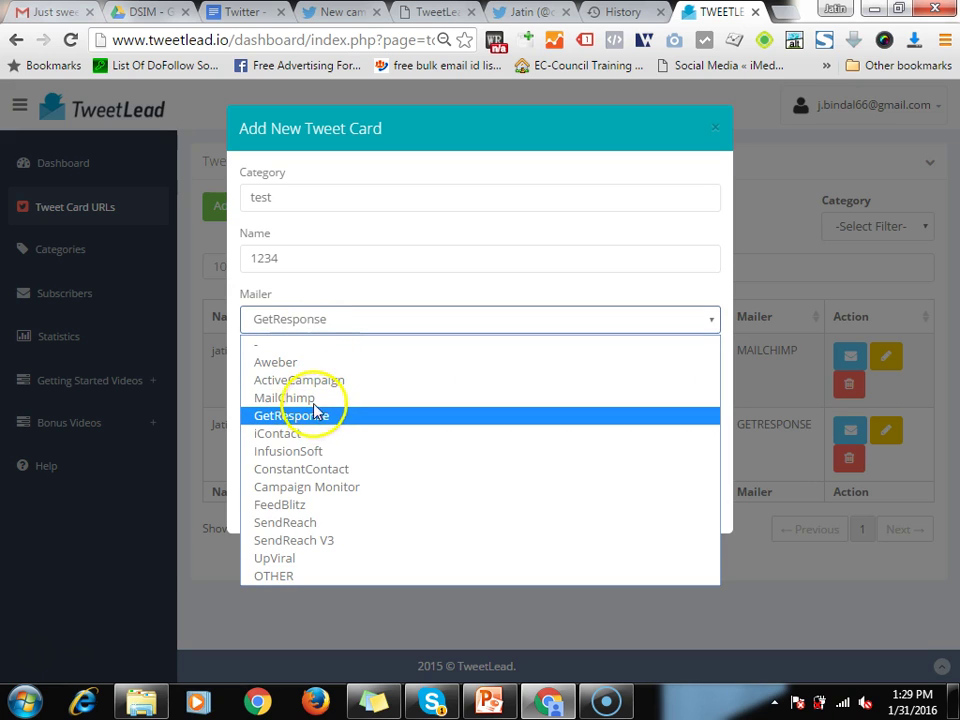
click(310, 398)
click(303, 398)
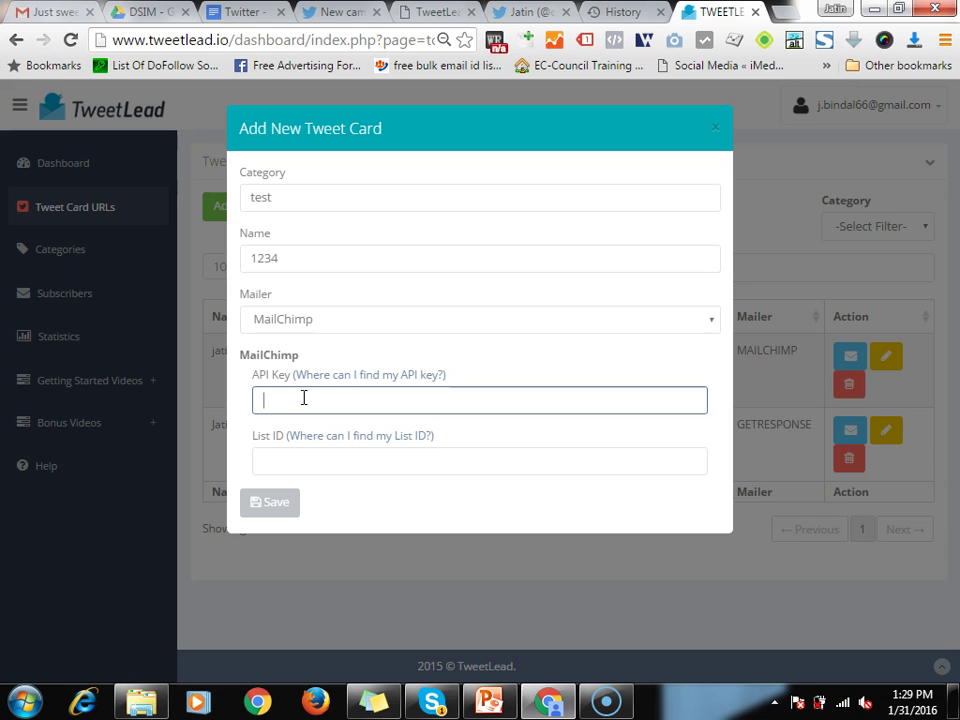
click(719, 128)
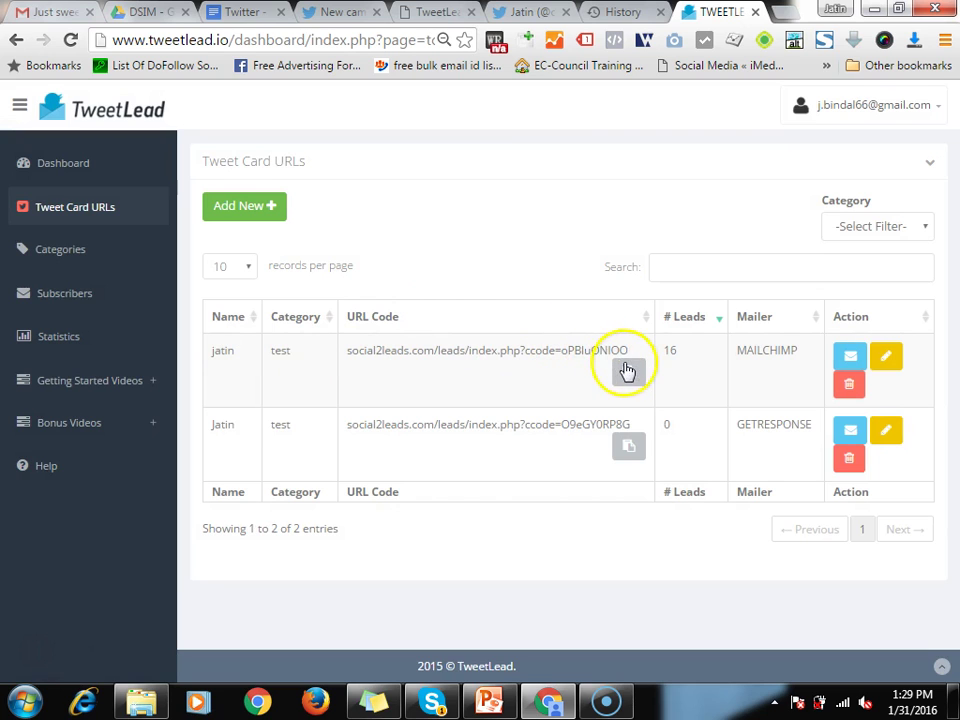
drag(636, 354, 342, 369)
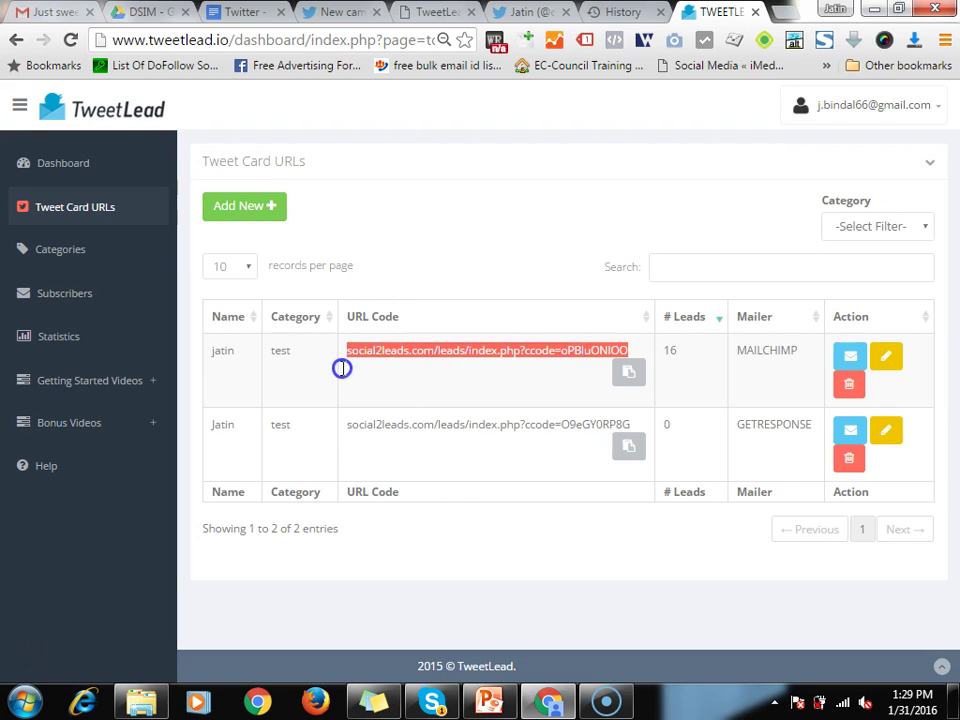
drag(349, 440, 643, 438)
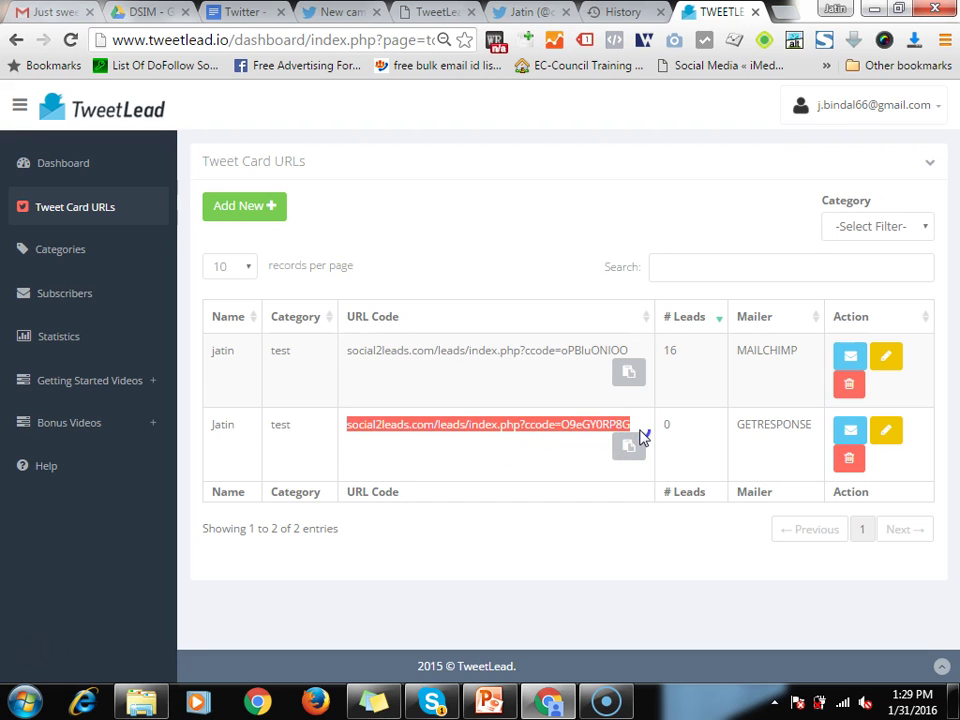
right_click(443, 380)
Zoom the campaign page out and go to Creatives > Cards, leaving the unsaved test2 campaign
click(352, 12)
click(343, 214)
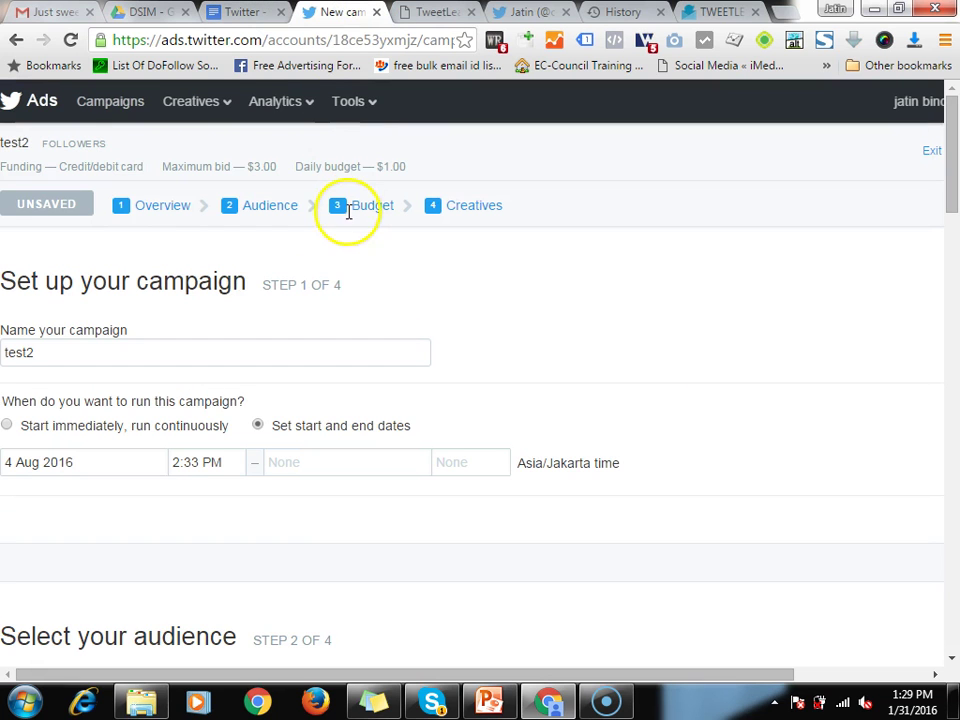
key(ctrl+minus)
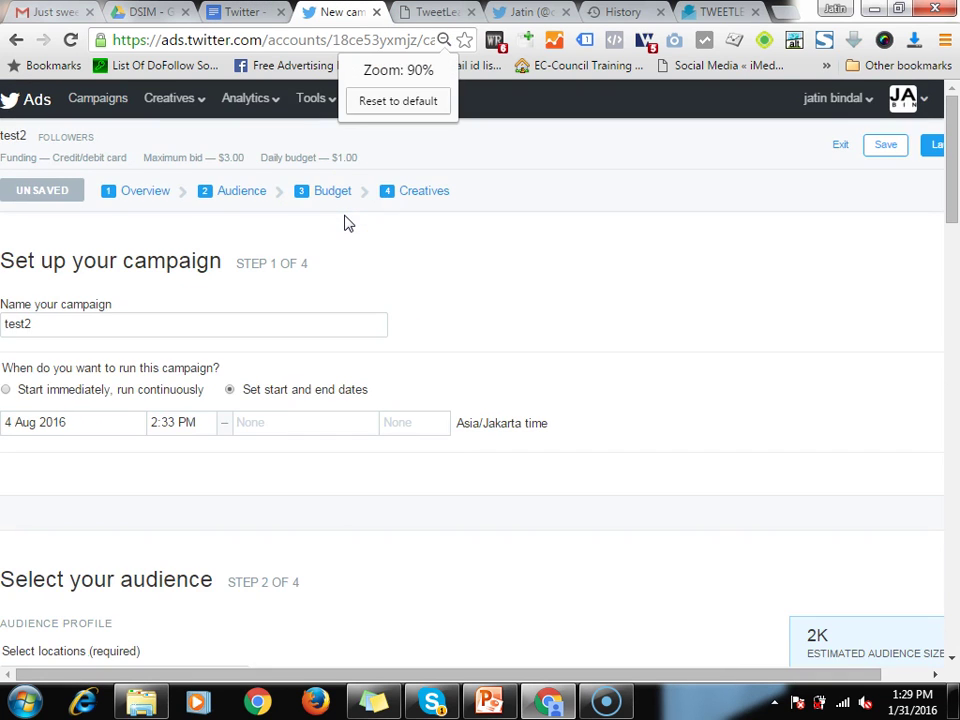
key(ctrl+minus)
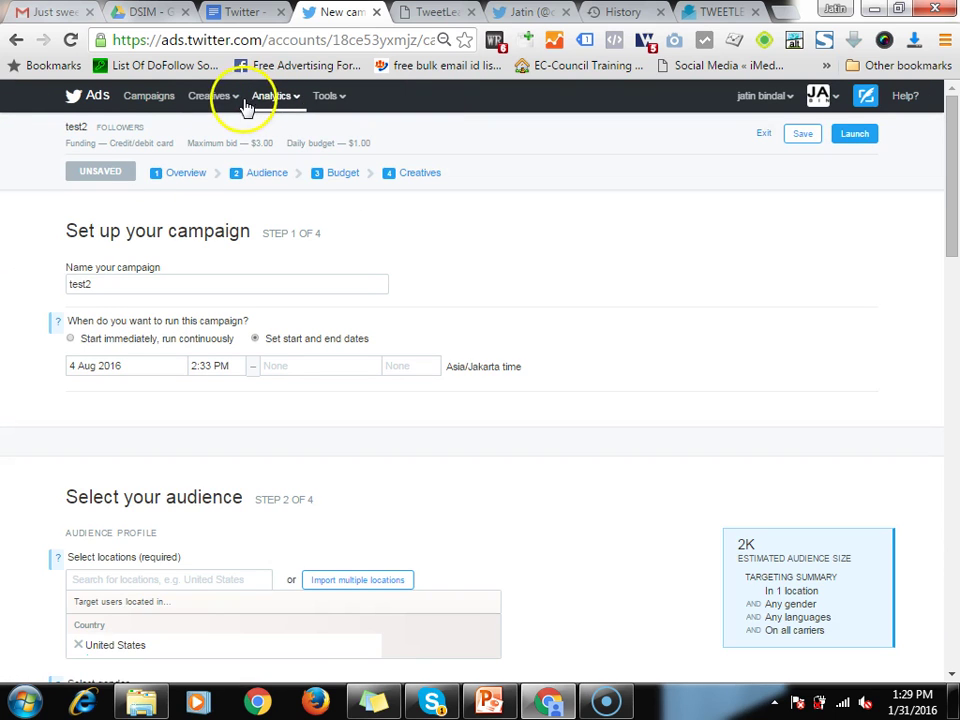
click(231, 102)
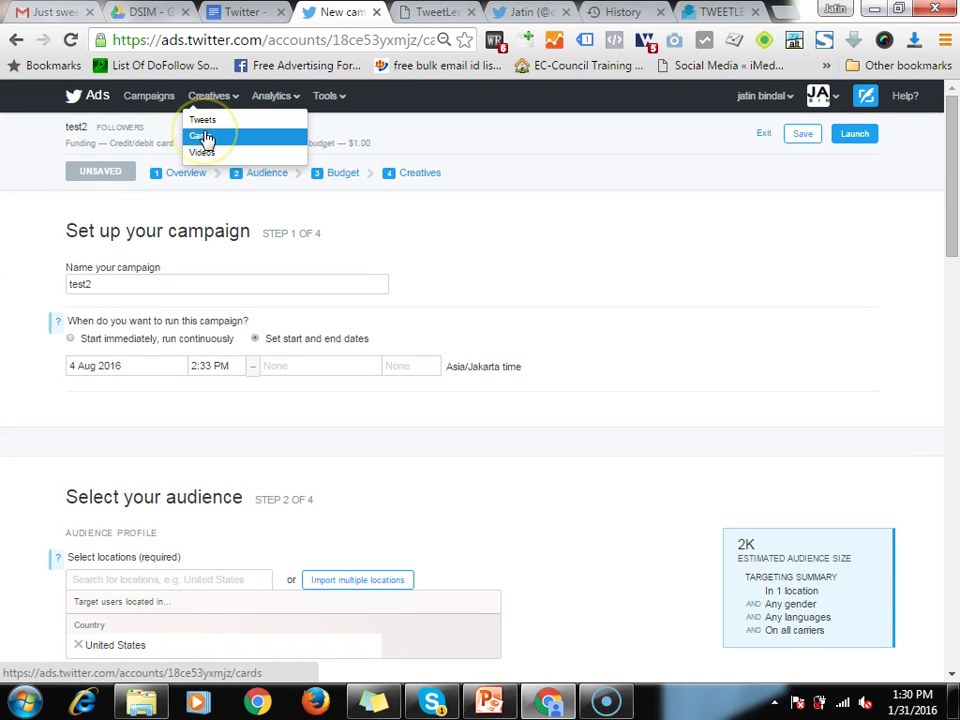
key(ctrl+plus)
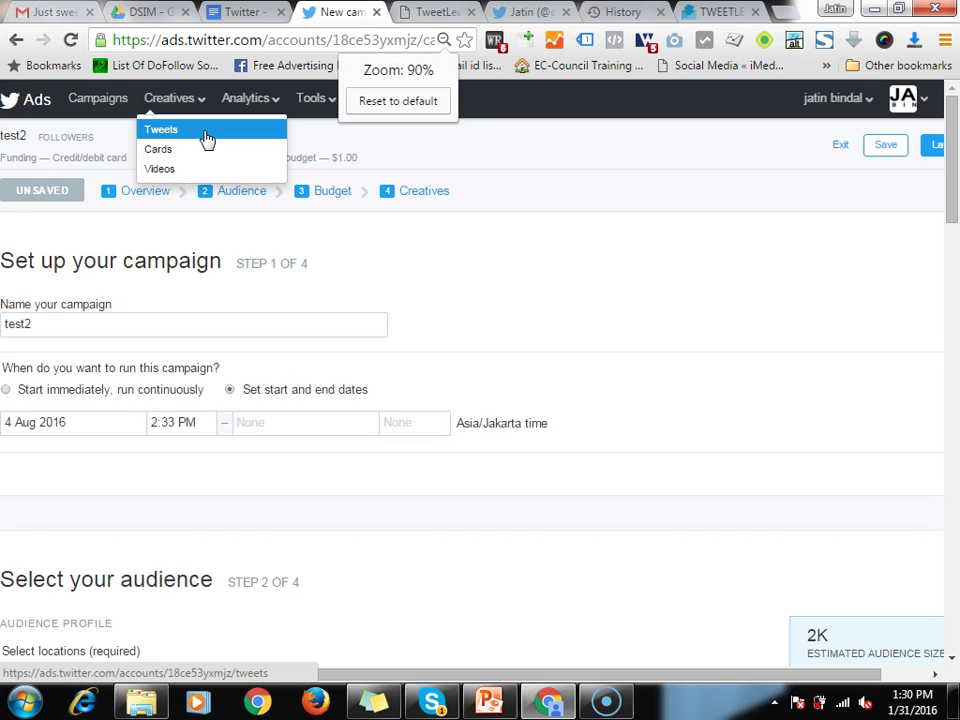
click(158, 150)
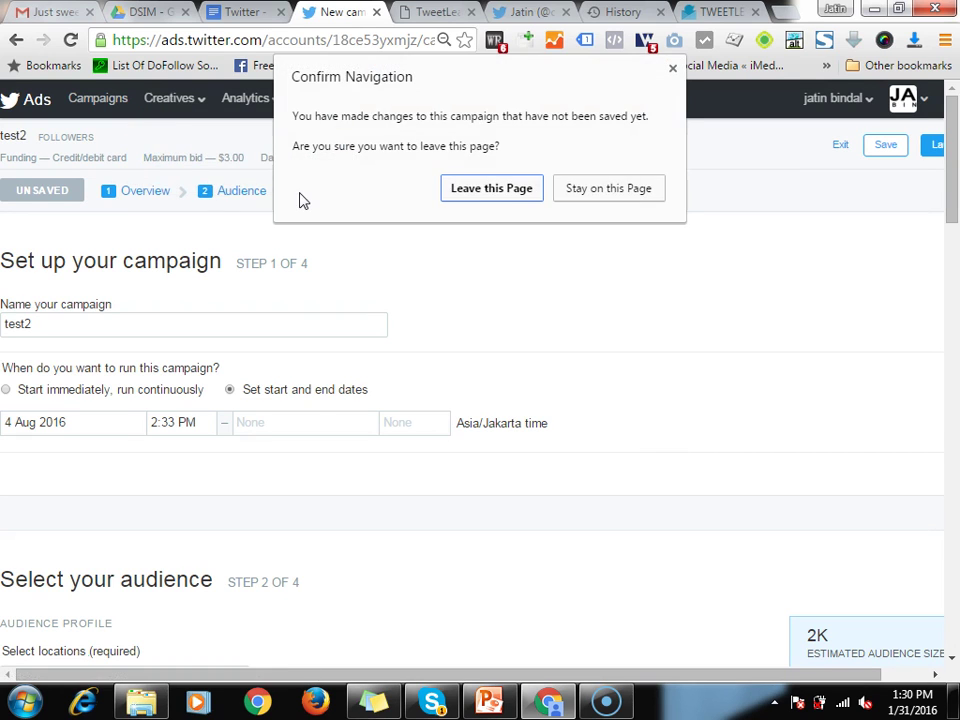
click(480, 188)
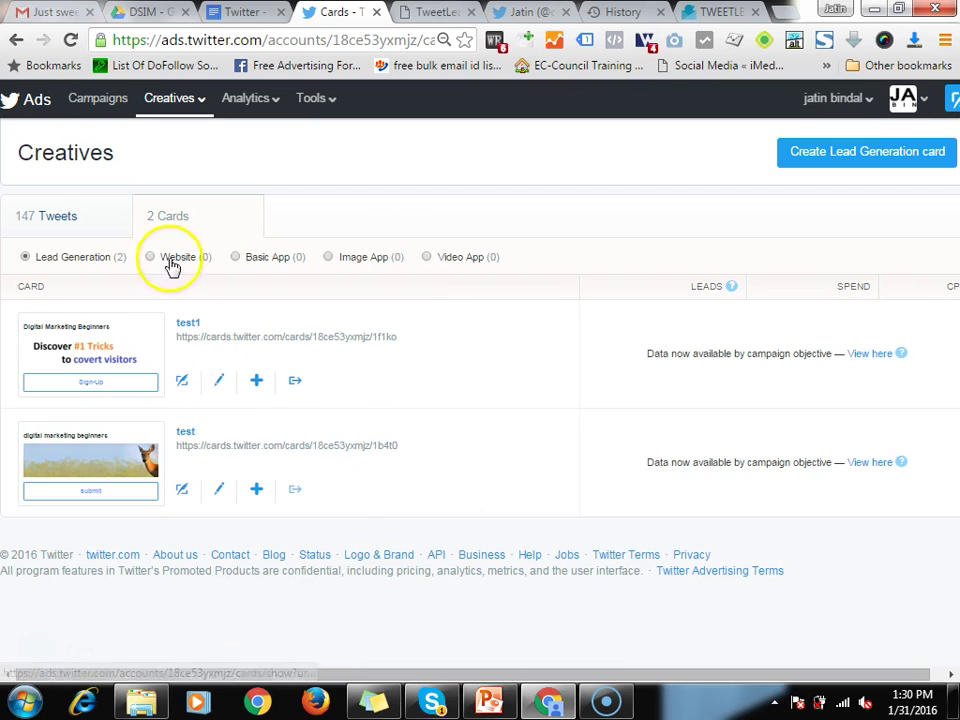
Start a new Lead Generation card
click(266, 386)
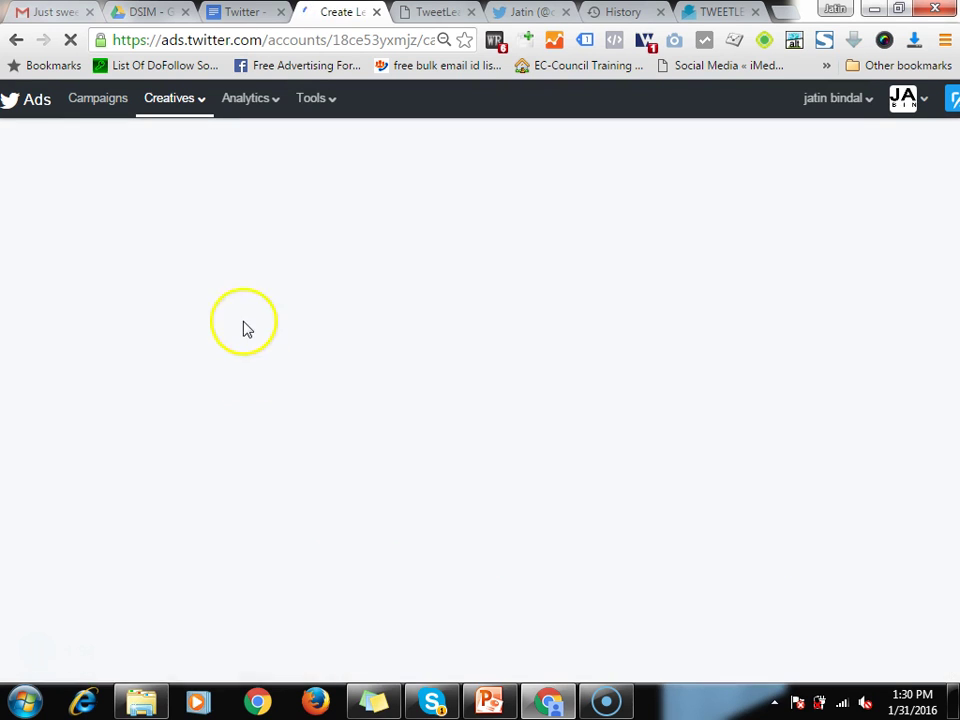
scroll(250, 555, down, 5)
scroll(429, 493, up, 3)
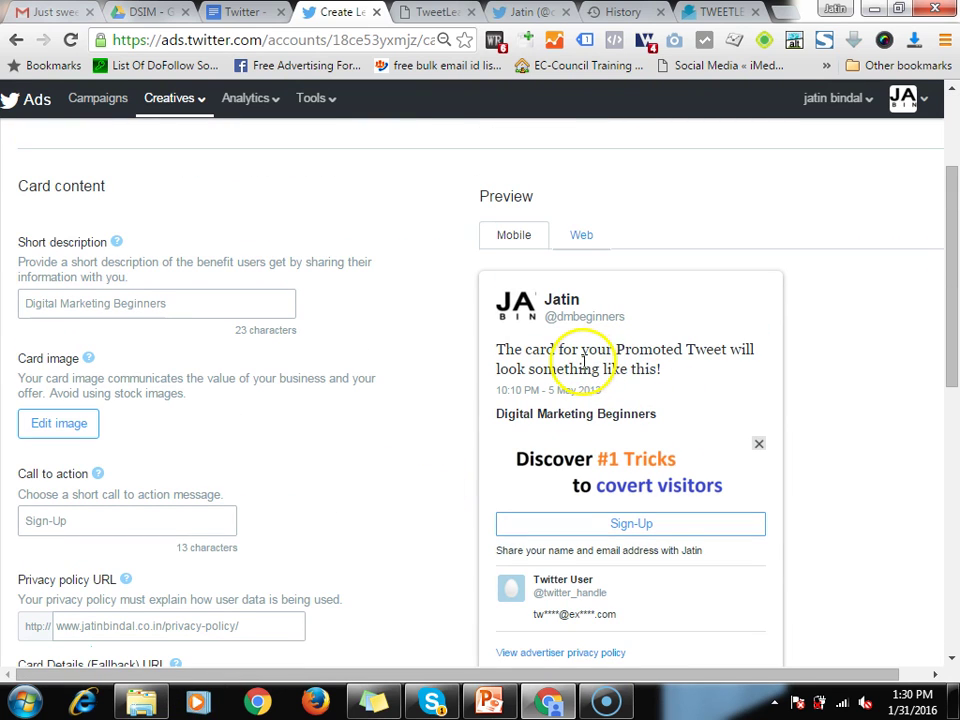
Replace the short description with 'Want a free e-book on digital Marketing' and refresh the preview
click(64, 302)
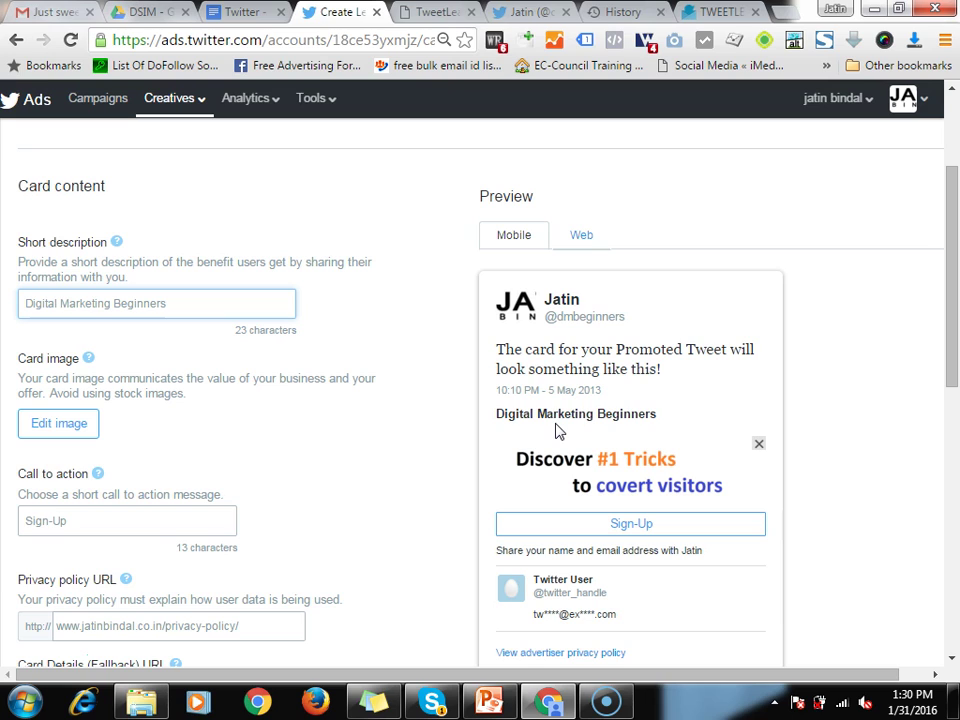
text(W)
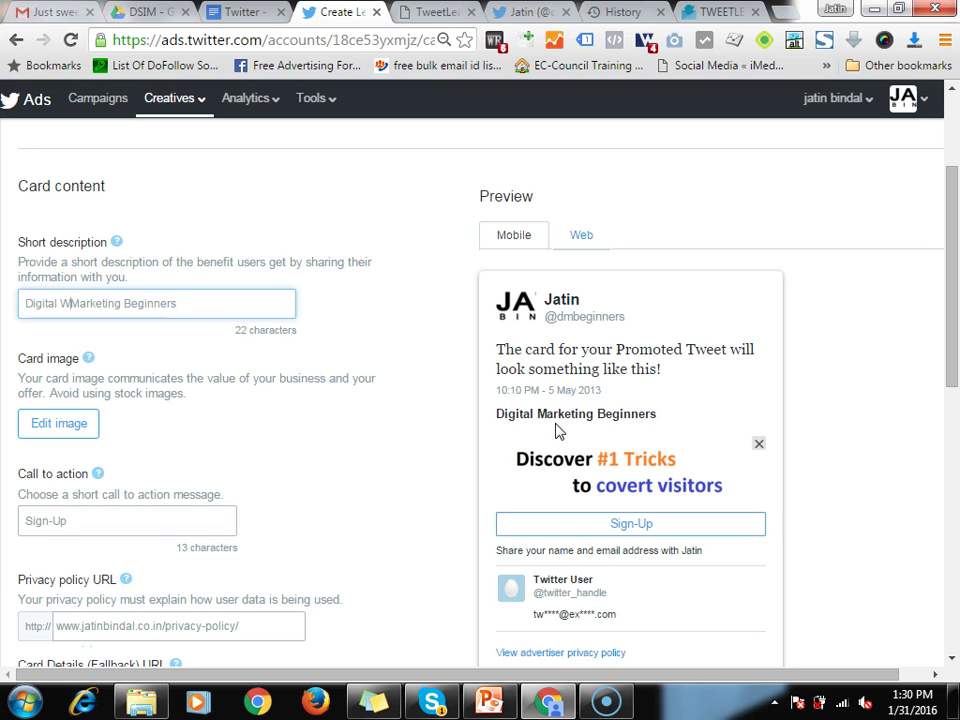
key(ctrl+a)
text(want a fre)
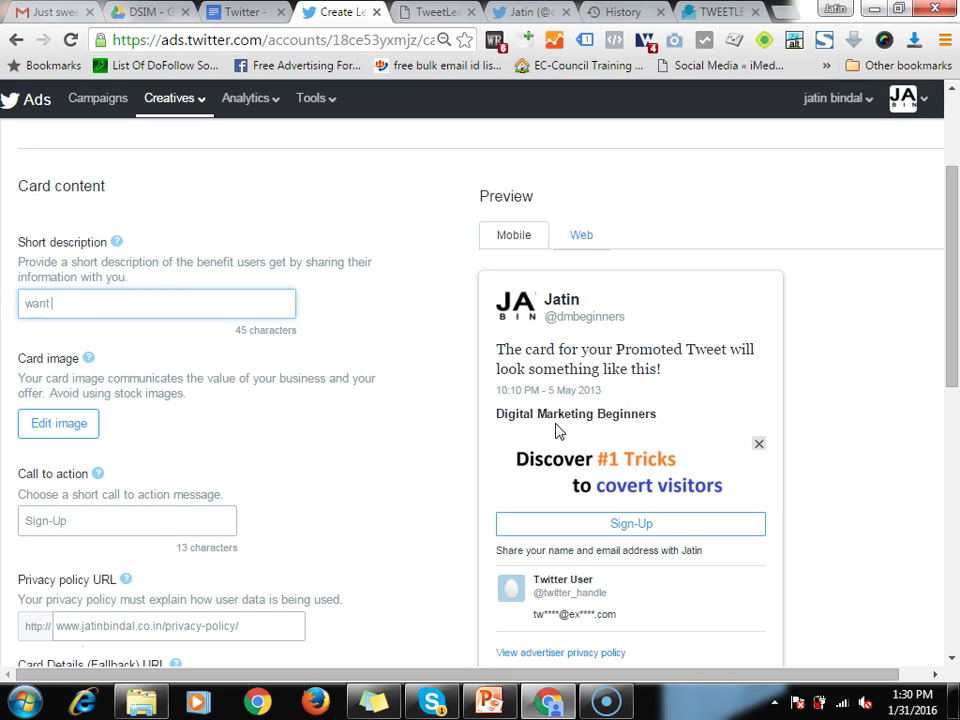
text(e e-book on digital Marketing)
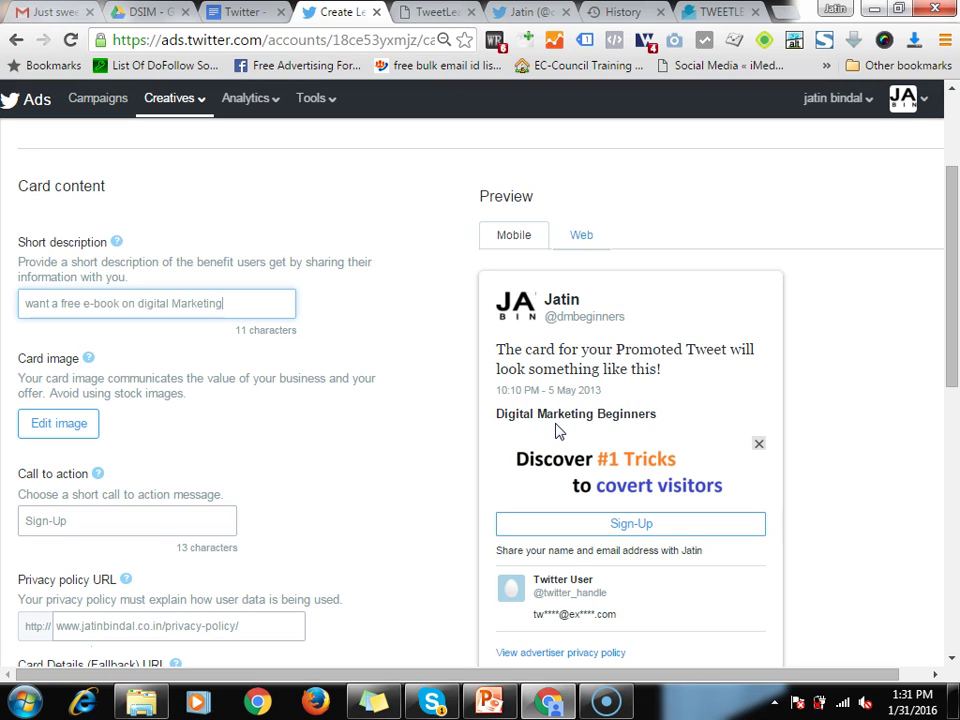
key(Home)
key(Delete)
text(W)
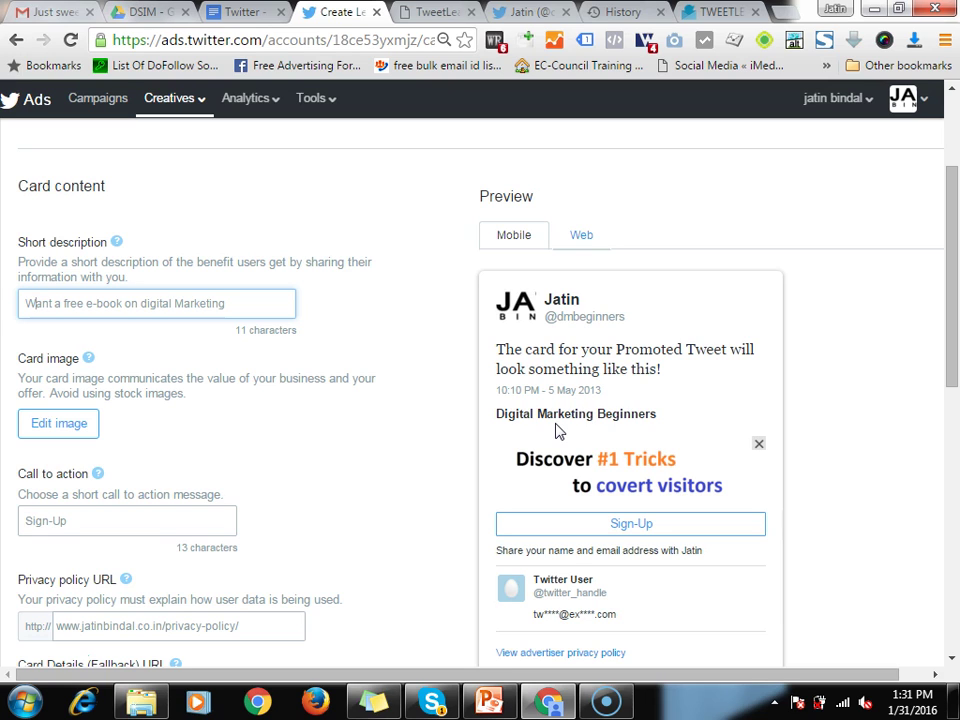
click(268, 441)
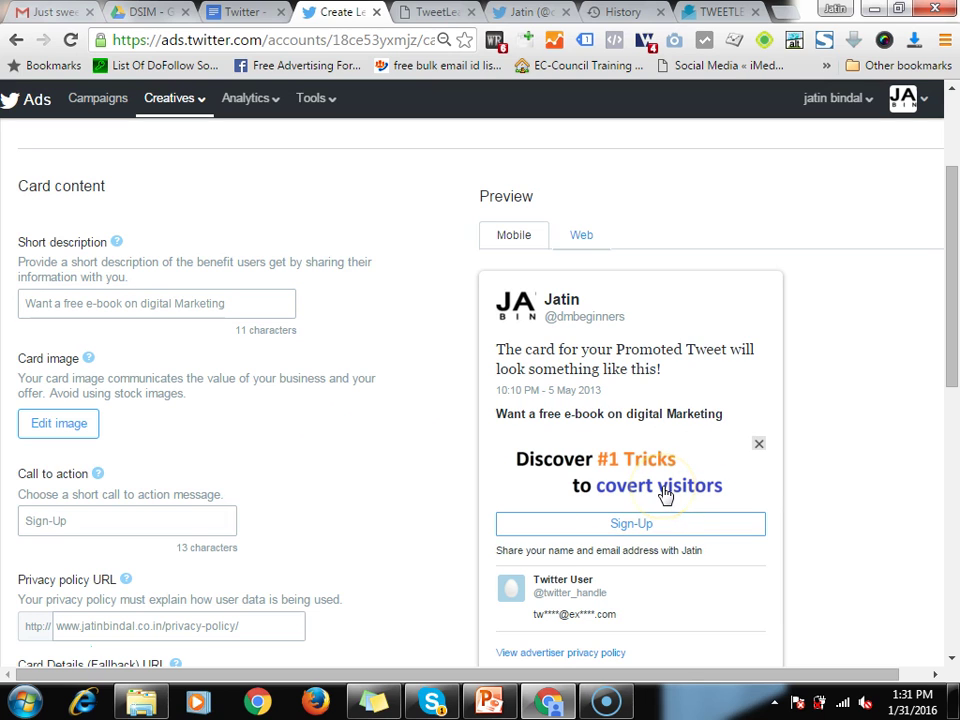
click(568, 487)
Replace the Sign-Up call to action with Download, then select the Privacy policy URL field
scroll(756, 513, down, 2)
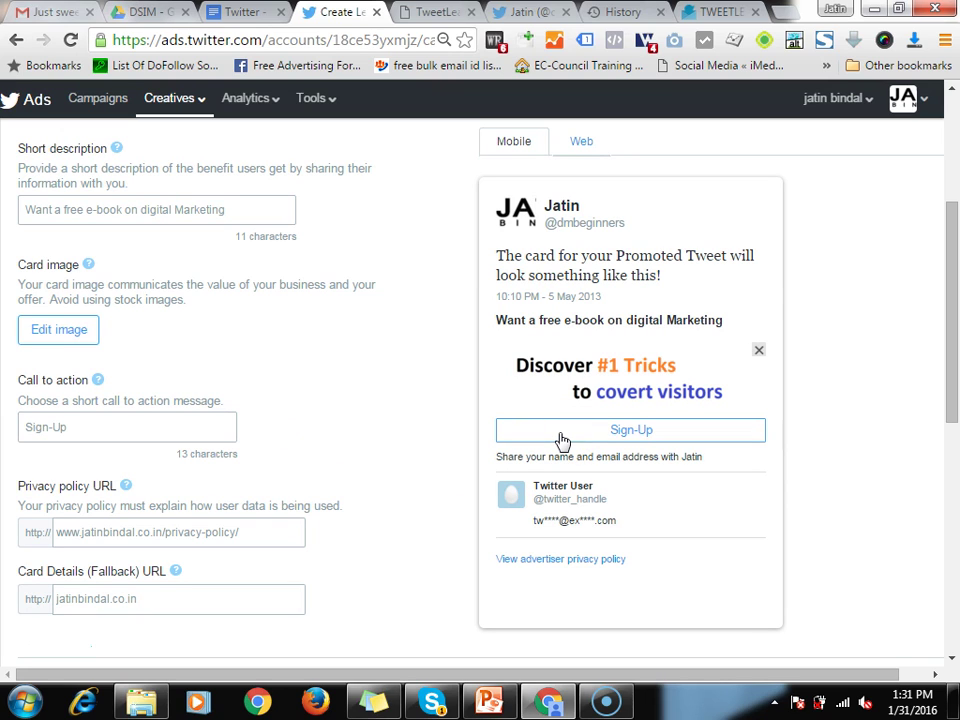
click(99, 436)
text(Download)
key(Left)
key(Left)
key(Left)
key(Left)
key(Left)
key(Left)
key(Left)
key(Left)
key(BackSpace)
key(BackSpace)
key(BackSpace)
key(BackSpace)
key(BackSpace)
key(BackSpace)
key(BackSpace)
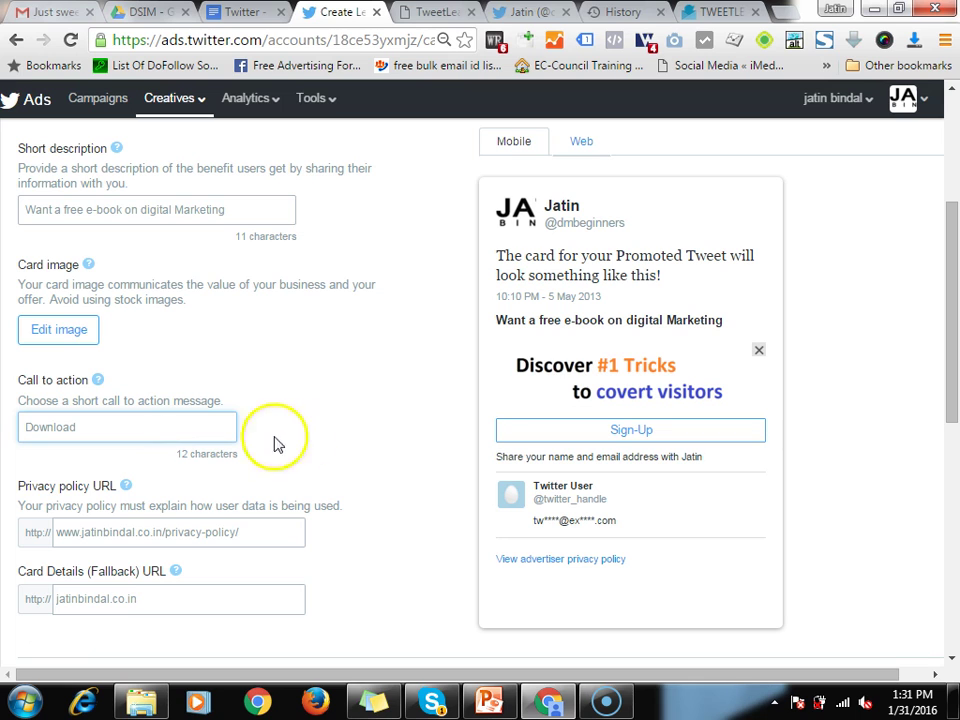
click(244, 514)
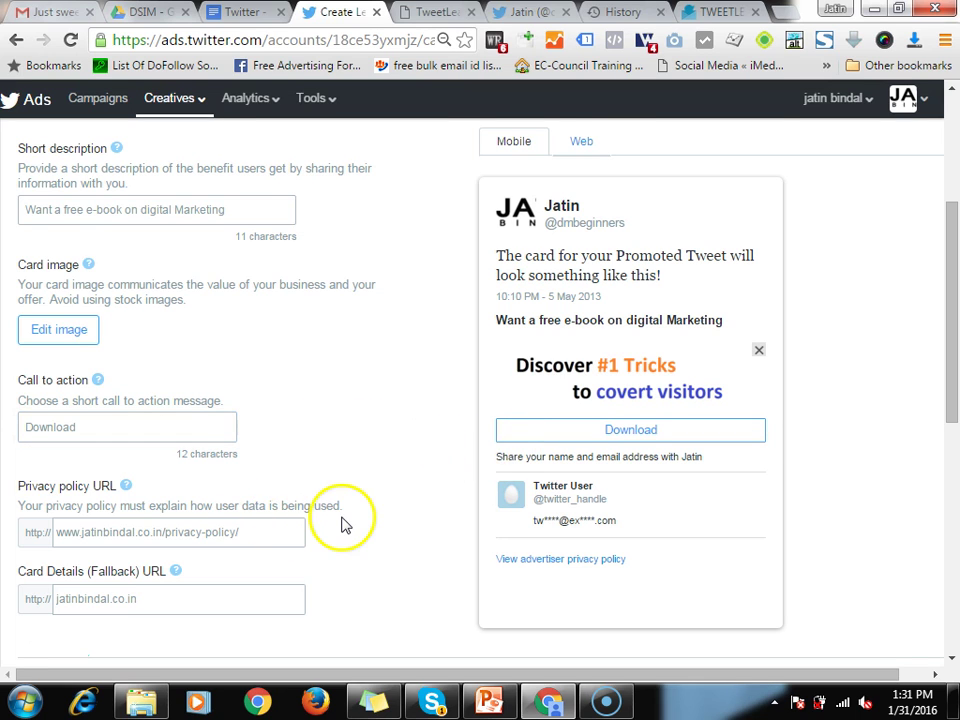
scroll(341, 523, down, 1)
click(256, 437)
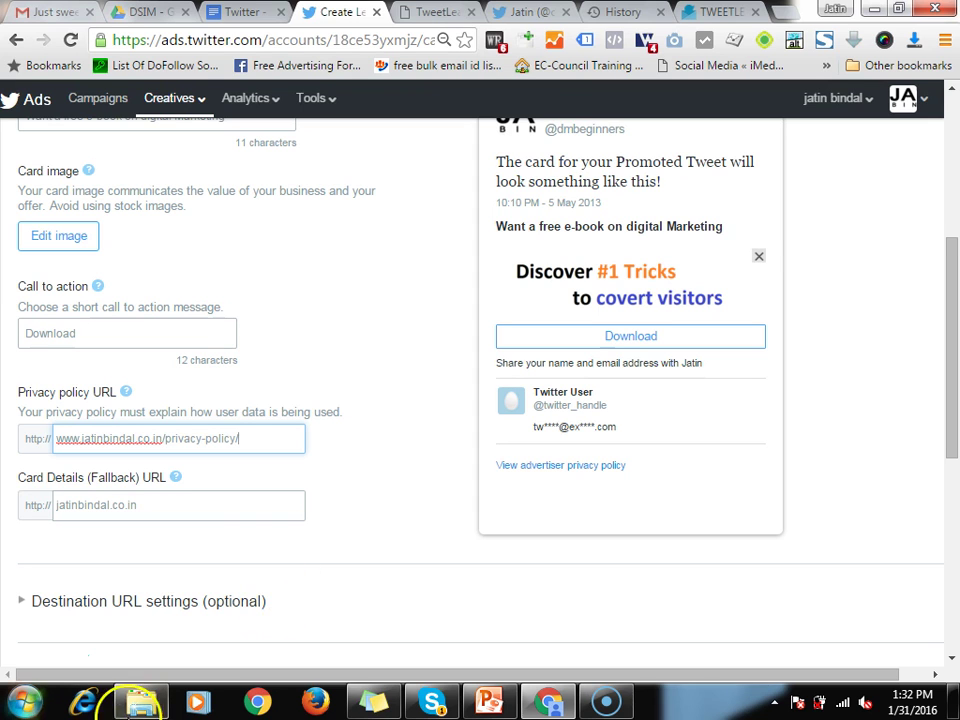
Uncover the sticky note holding jatinbindal.co.in/privacy-policy/ and open that link in a new tab
click(362, 703)
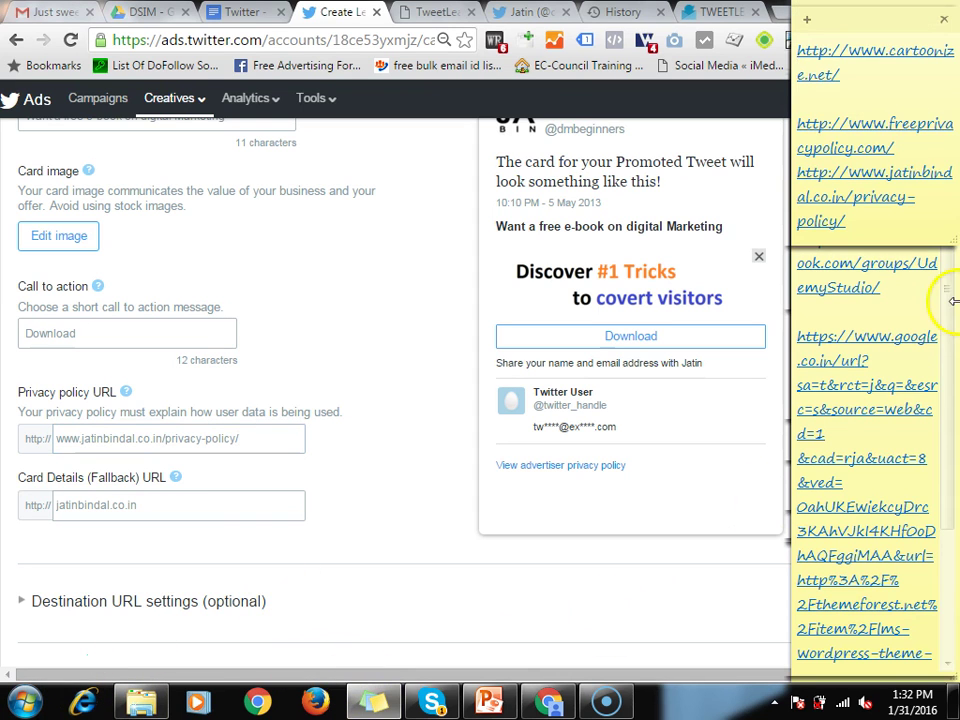
click(886, 343)
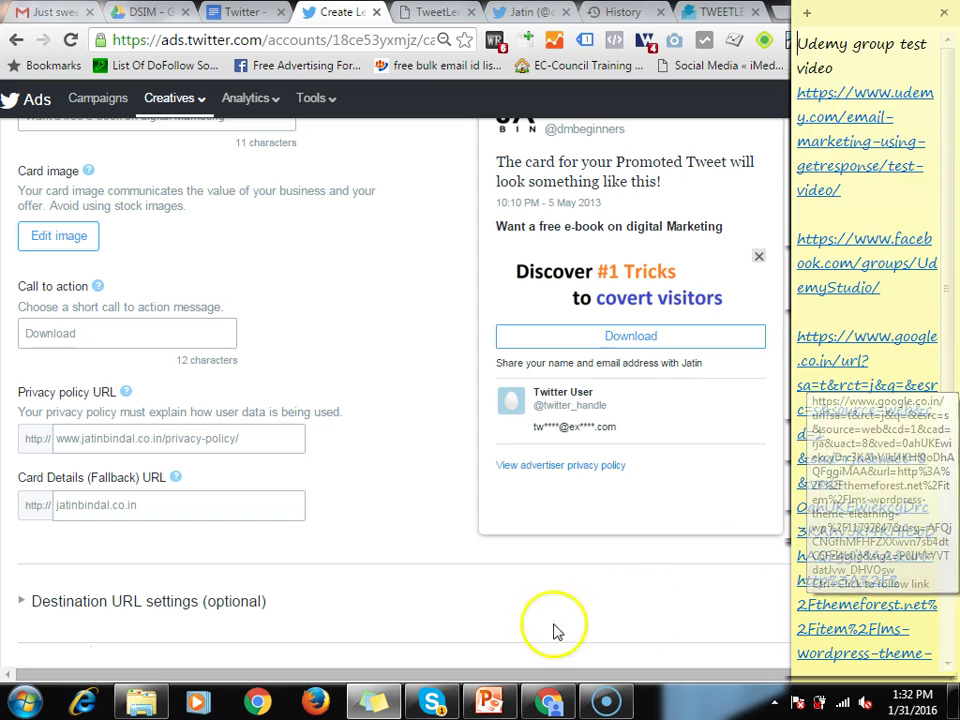
click(372, 699)
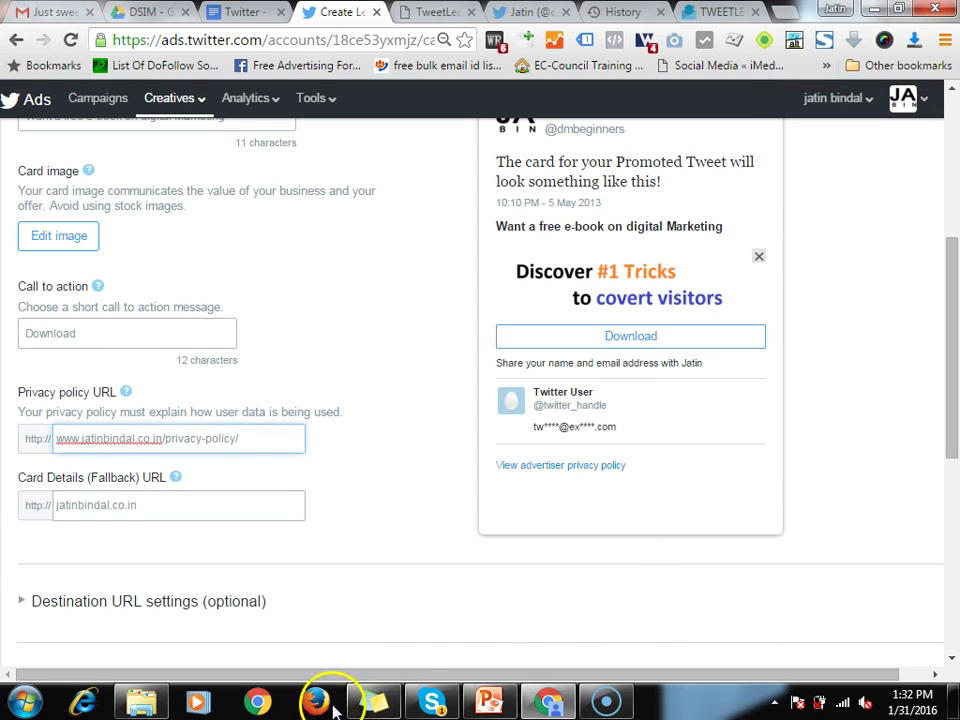
click(362, 699)
drag(831, 28, 906, 349)
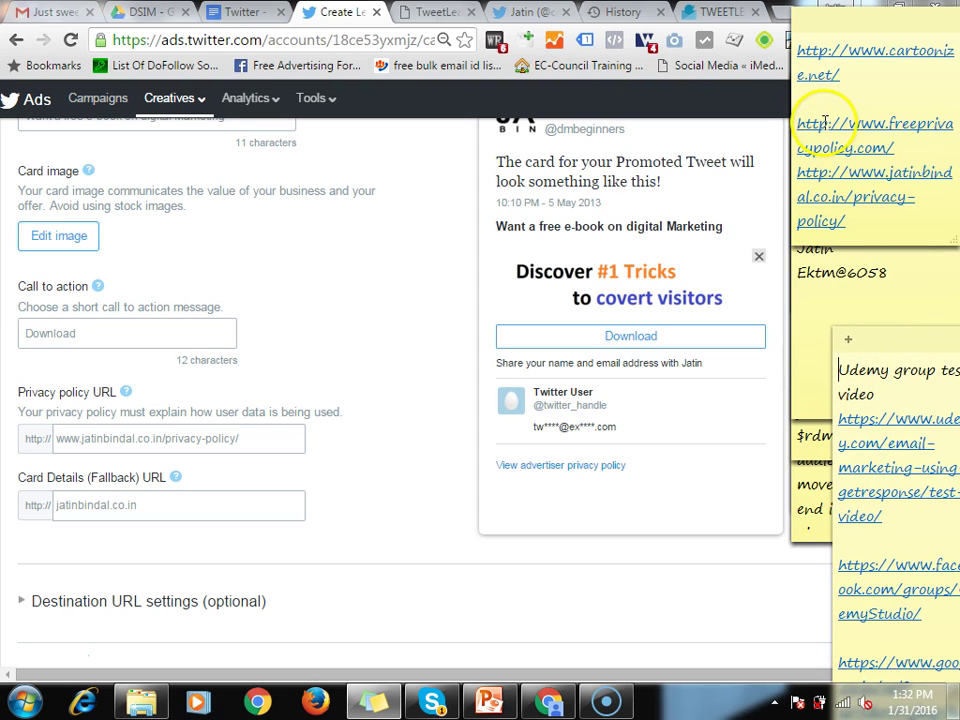
click(907, 150)
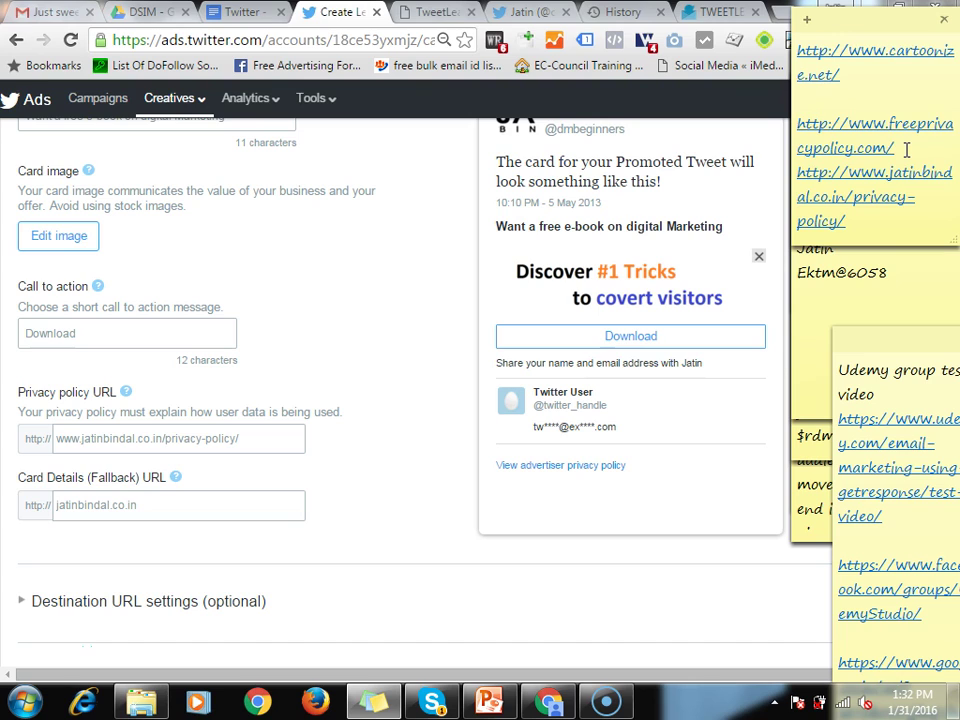
click(906, 149)
ctrl+click(855, 188)
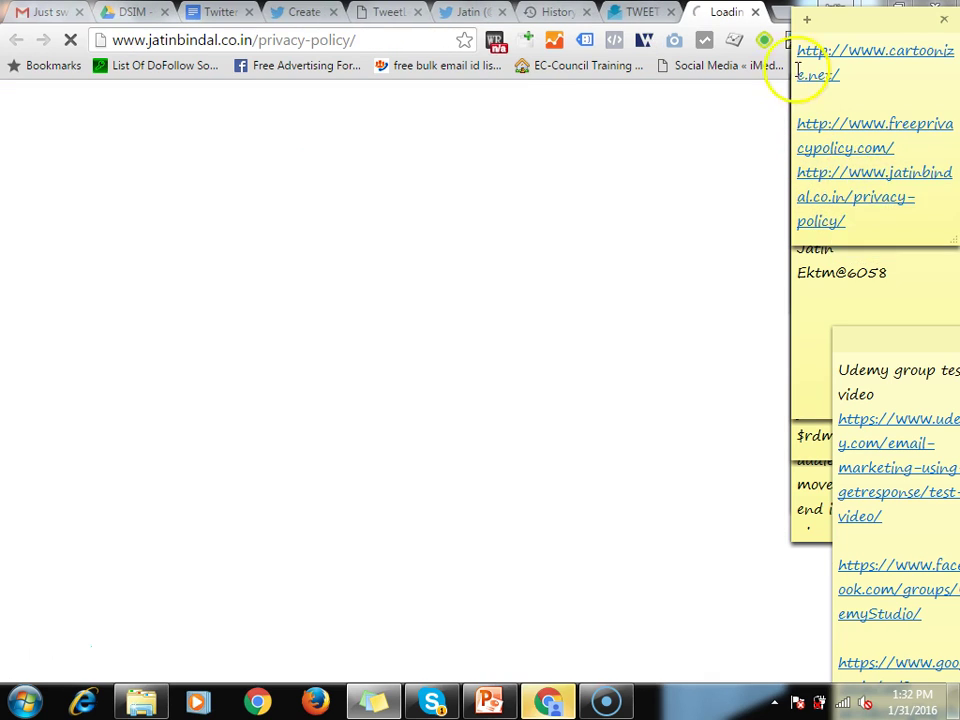
Let the privacy-policy page finish loading, then cycle through the tabs back to the card form
click(626, 178)
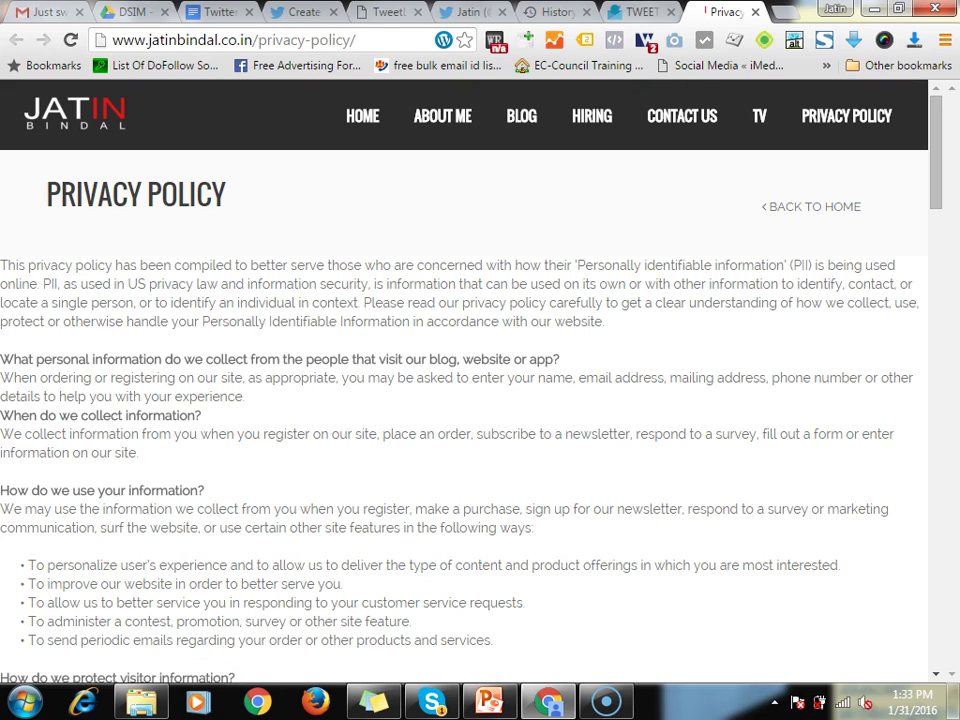
key(ctrl+Page_Up)
click(452, 12)
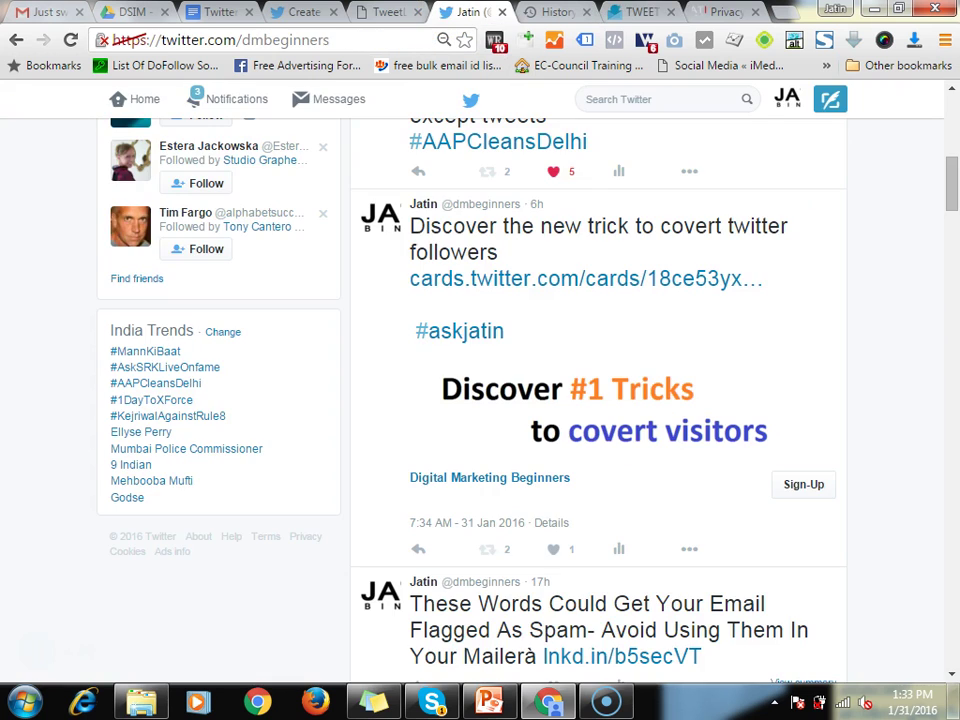
key(ctrl+Page_Up)
key(ctrl+Page_Up)
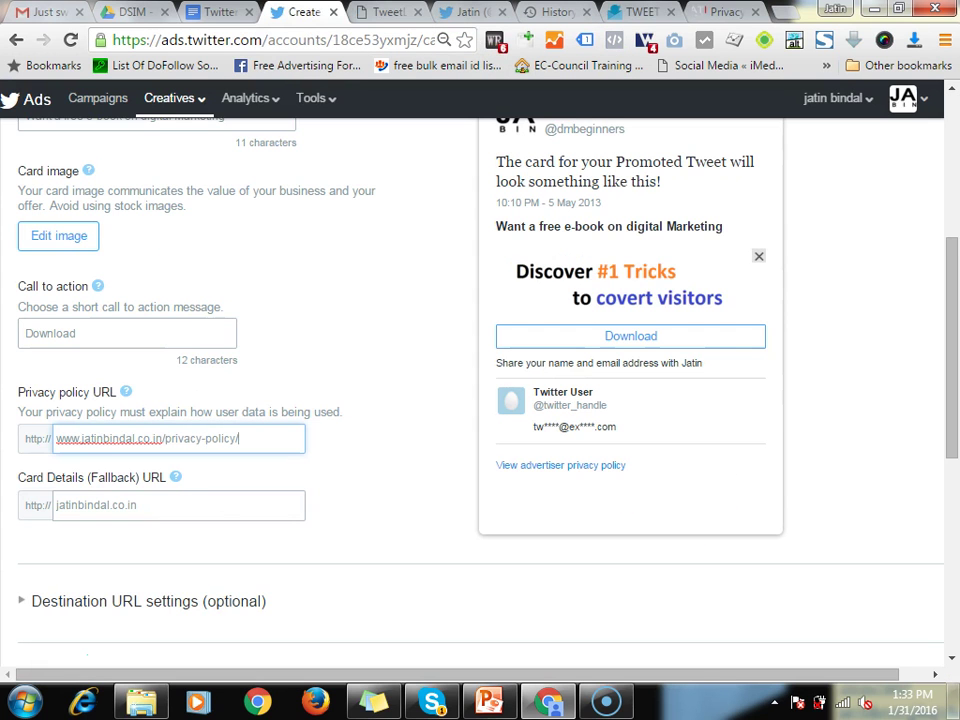
Check the Card Details fallback URL and the Destination URL thank-you message
click(372, 362)
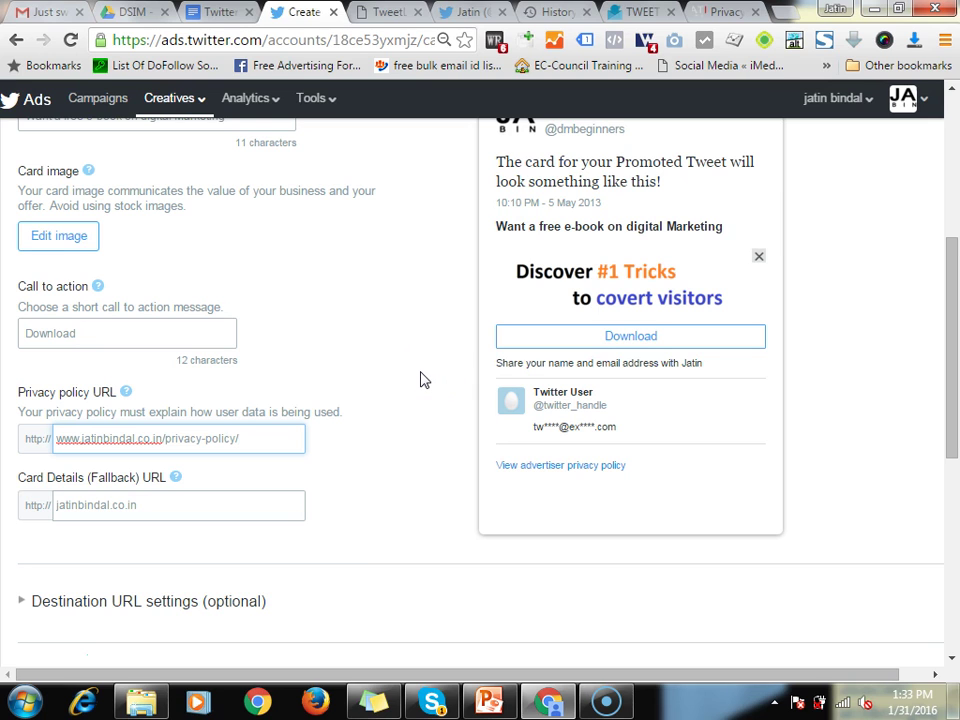
scroll(435, 407, down, 1)
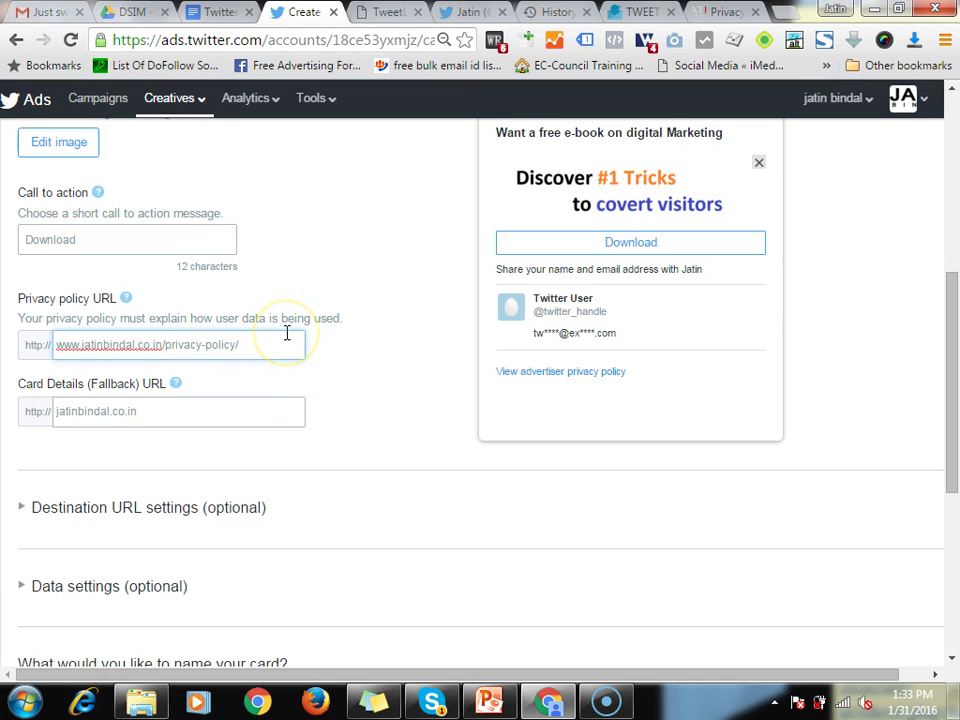
click(183, 412)
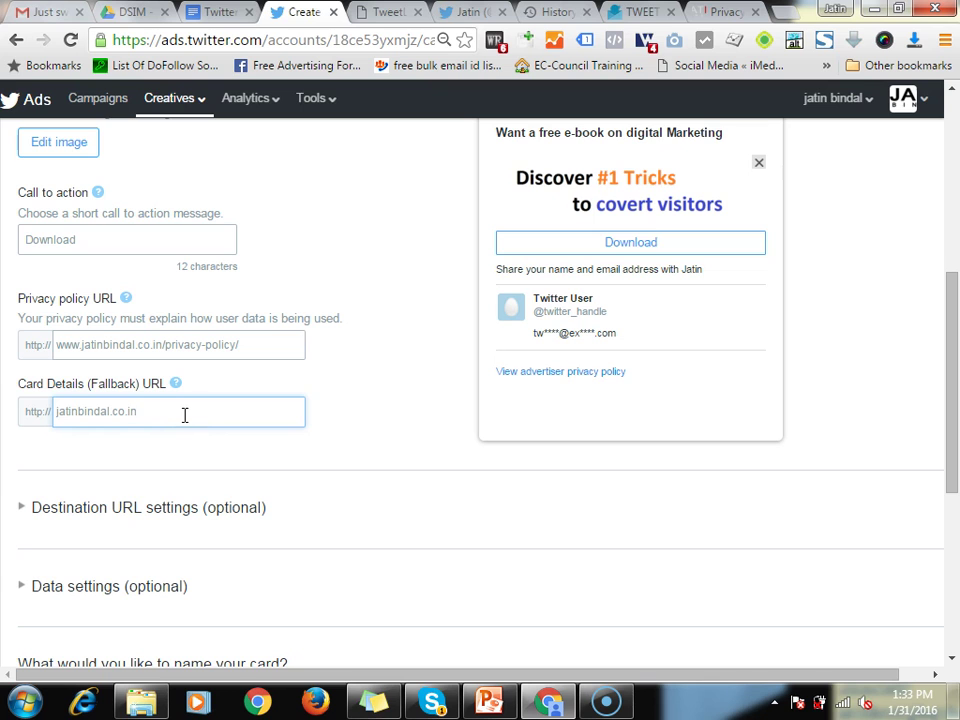
click(122, 512)
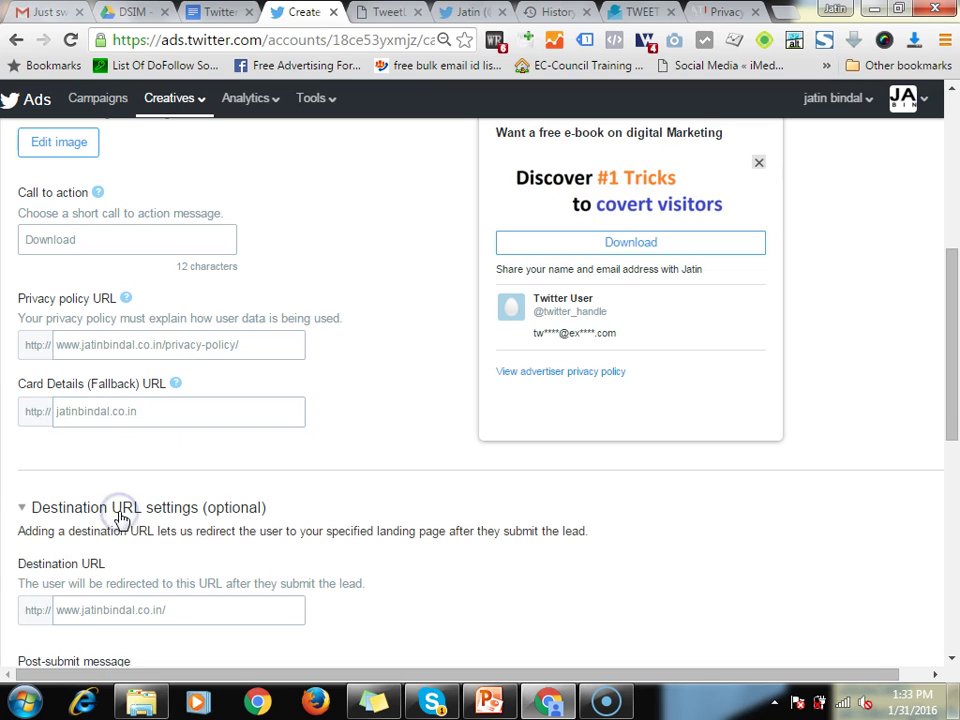
scroll(411, 512, down, 3)
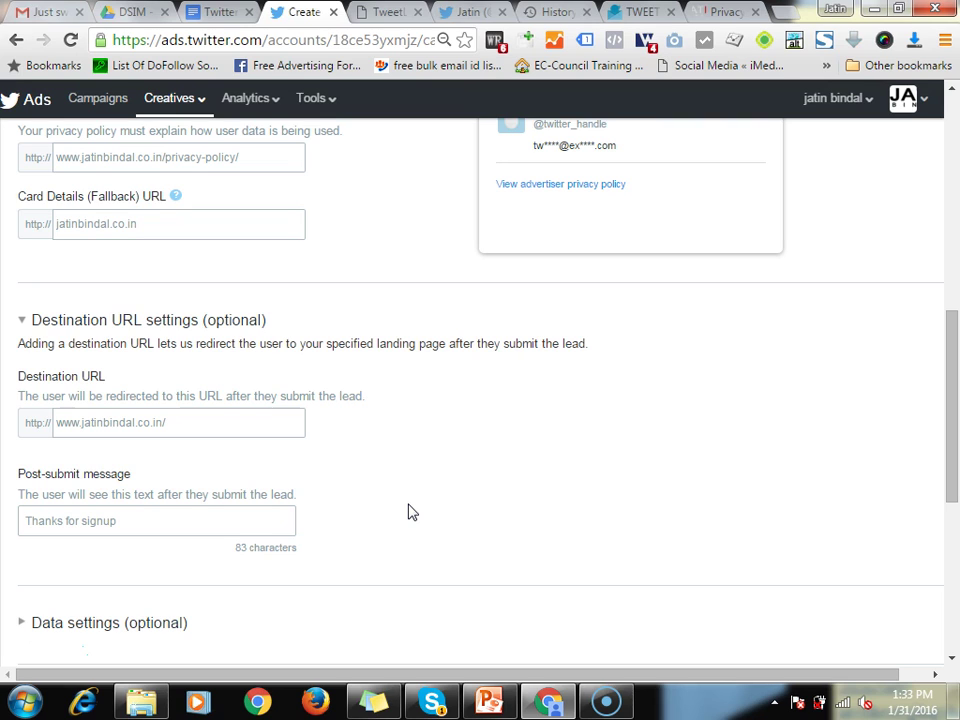
click(167, 521)
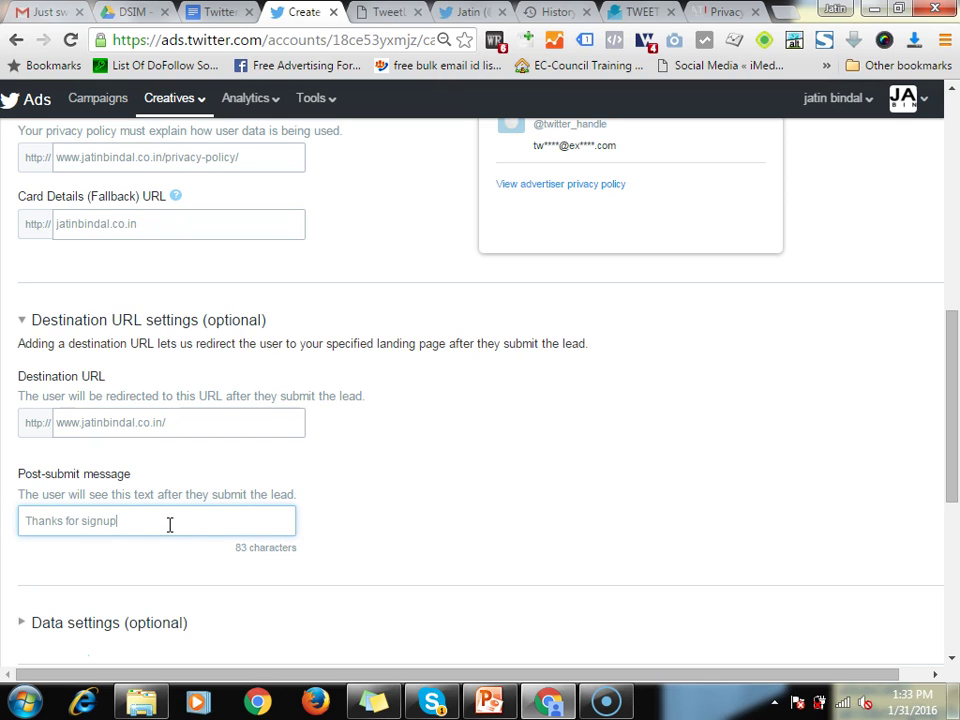
Expand Data settings and name the card test3
scroll(107, 471, down, 3)
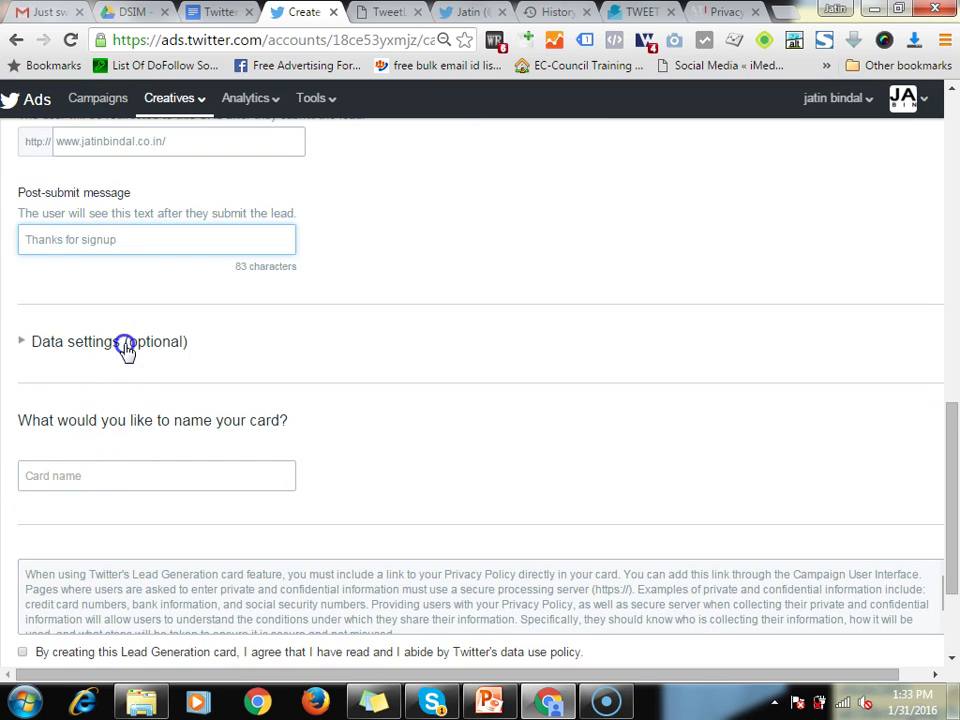
click(125, 345)
scroll(328, 422, down, 2)
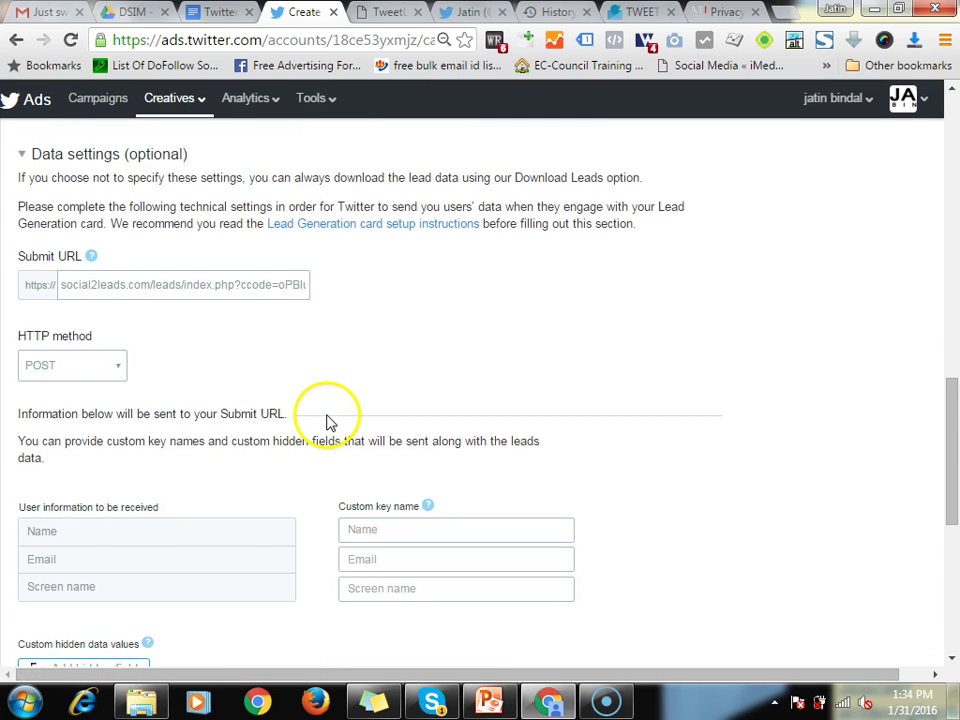
scroll(300, 421, down, 4)
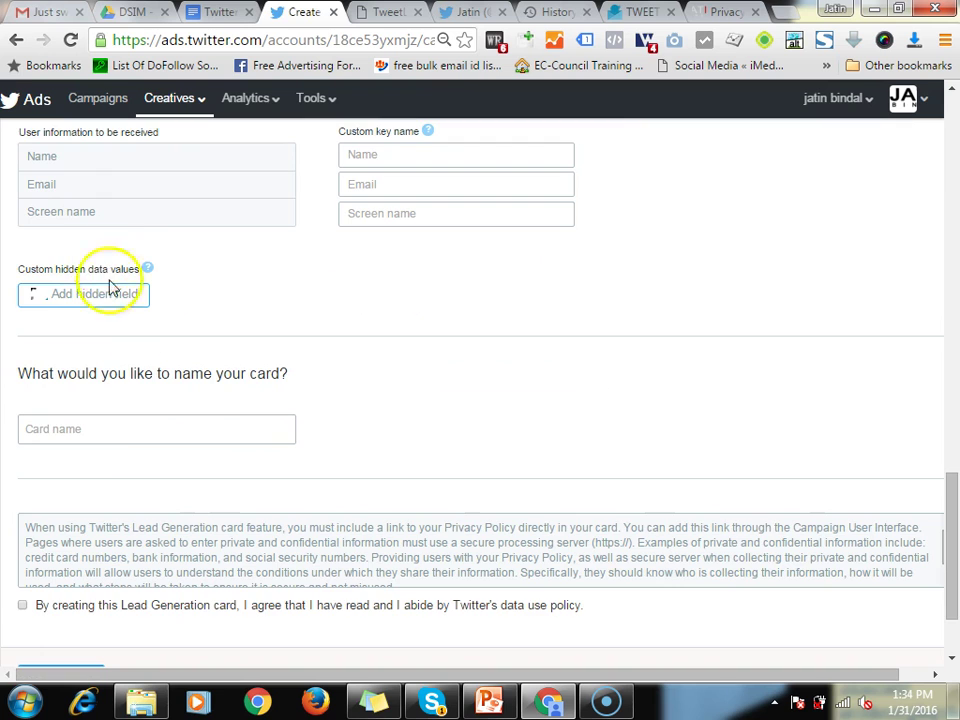
scroll(80, 400, down, 1)
click(62, 338)
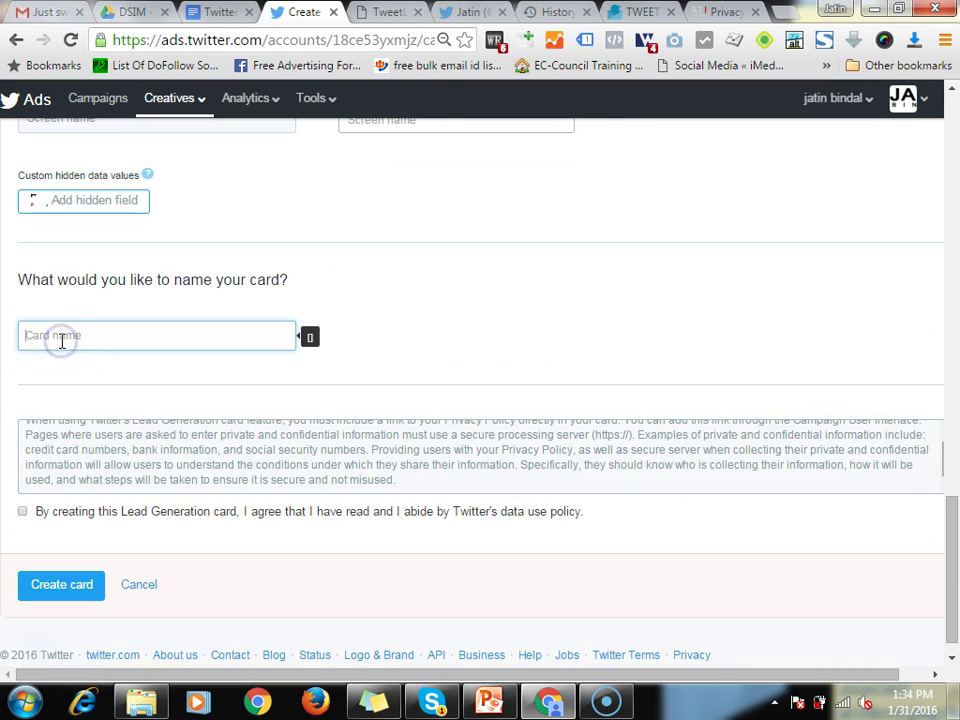
text(test3)
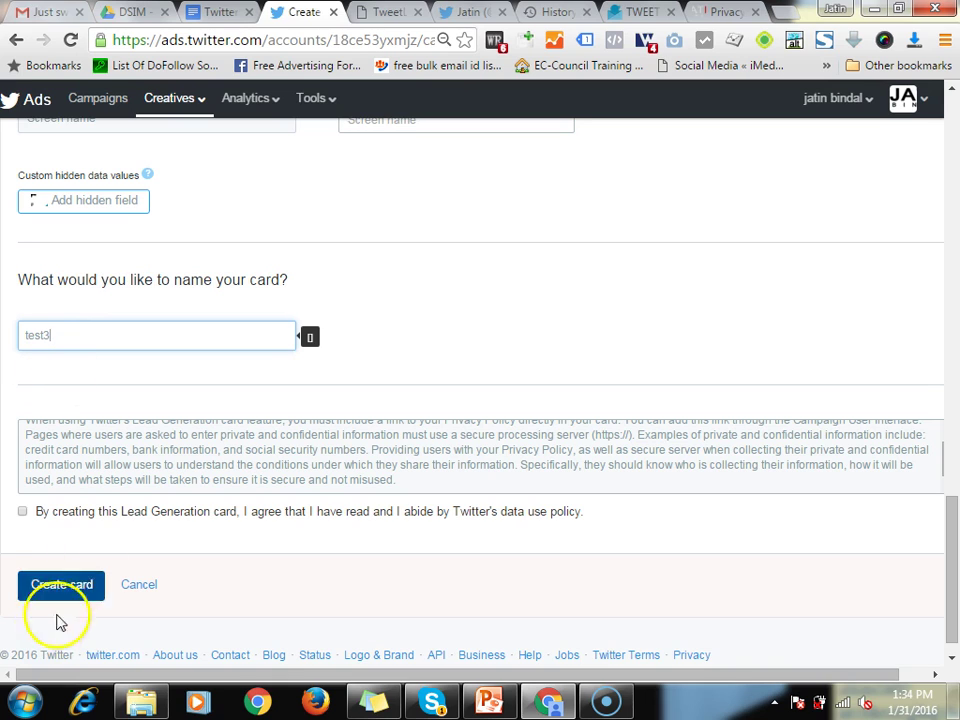
Agree to the data use policy and create the test3 card, whose test submission succeeds
click(60, 588)
click(19, 524)
click(57, 582)
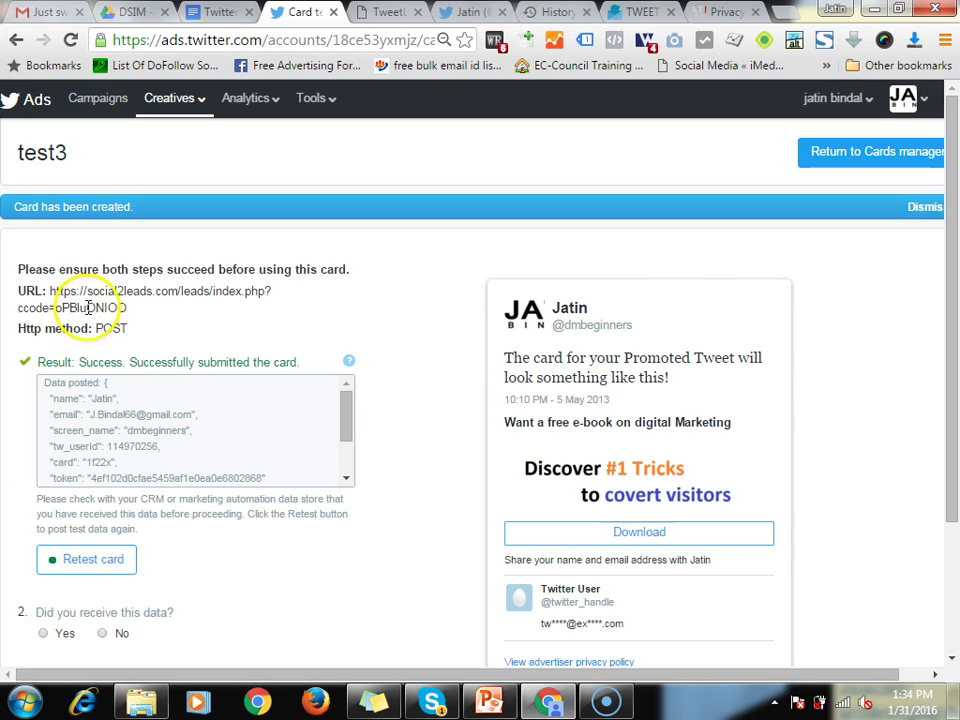
scroll(171, 317, down, 3)
scroll(178, 320, down, 2)
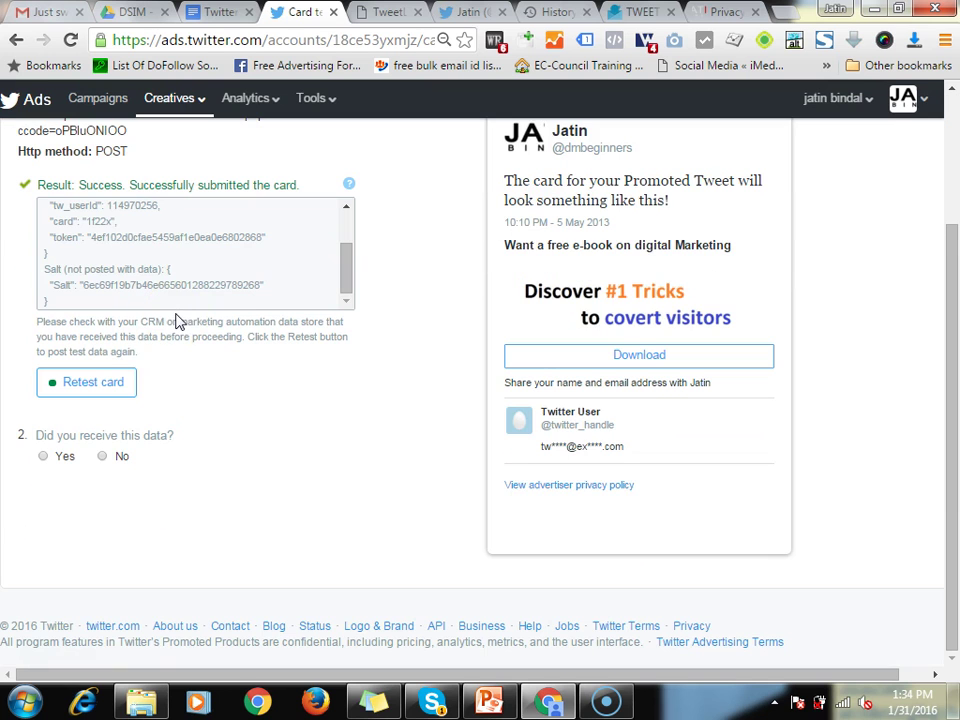
click(15, 39)
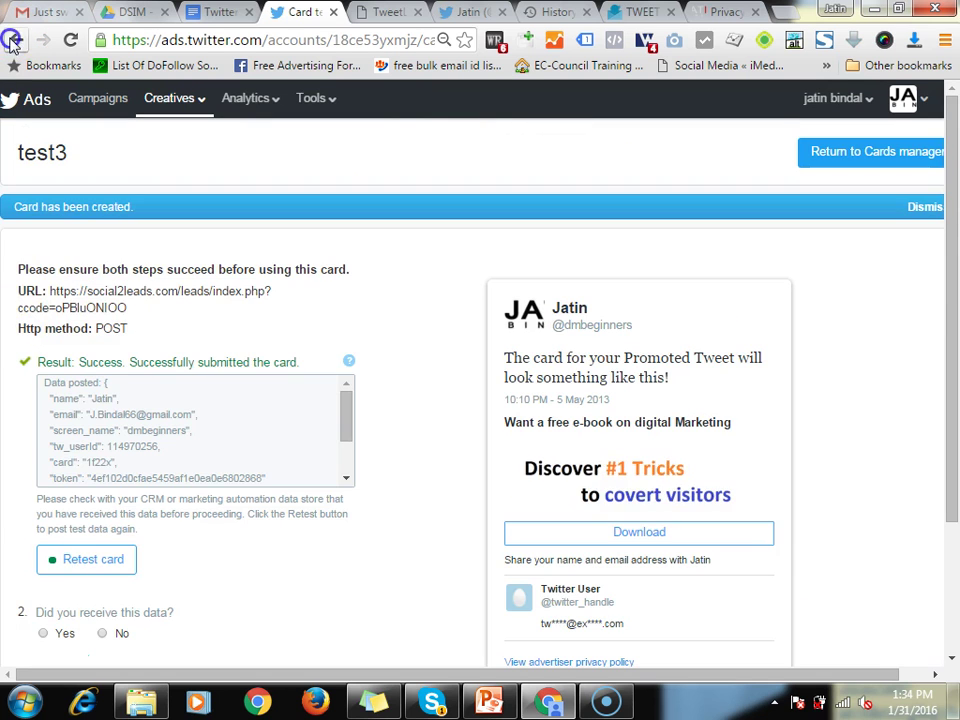
Go back to the card form and expand Data settings to show the Submit URL
click(15, 39)
scroll(258, 350, up, 3)
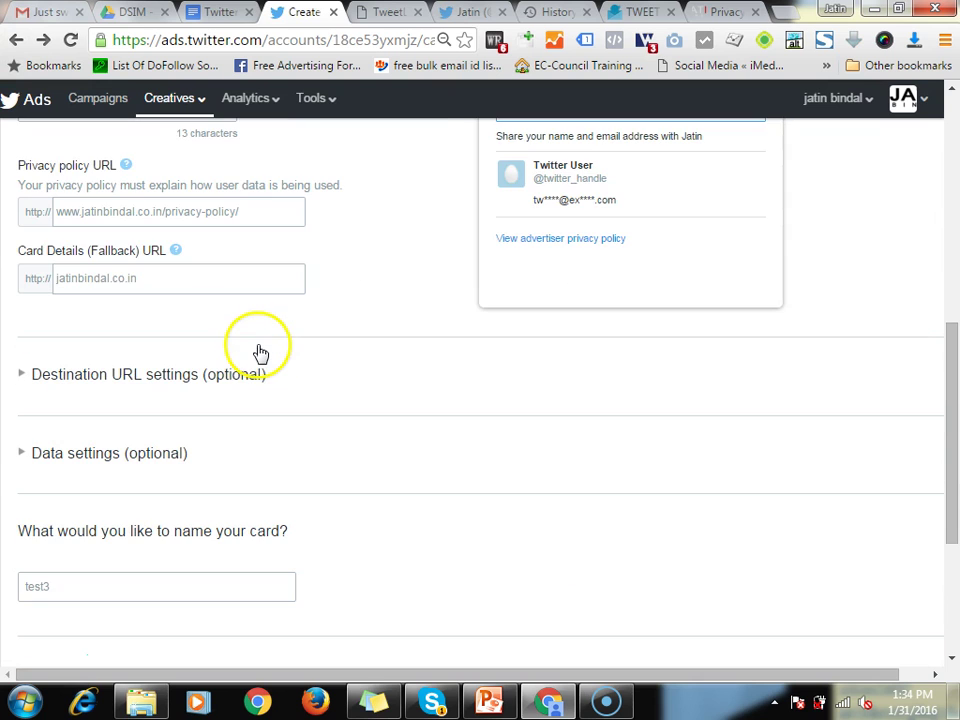
click(30, 452)
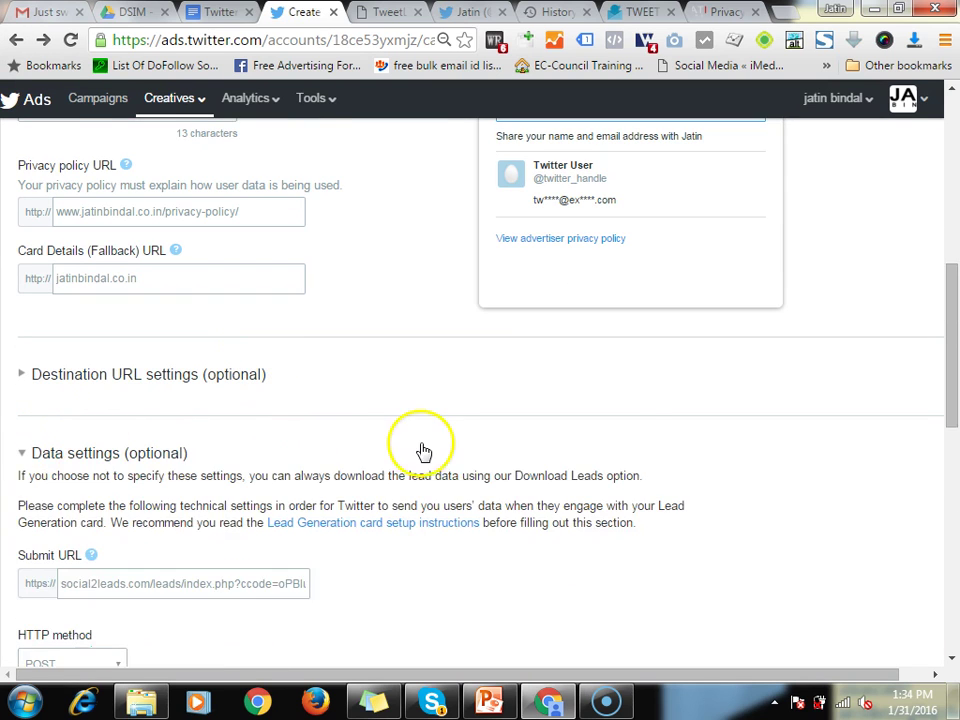
scroll(422, 450, down, 1)
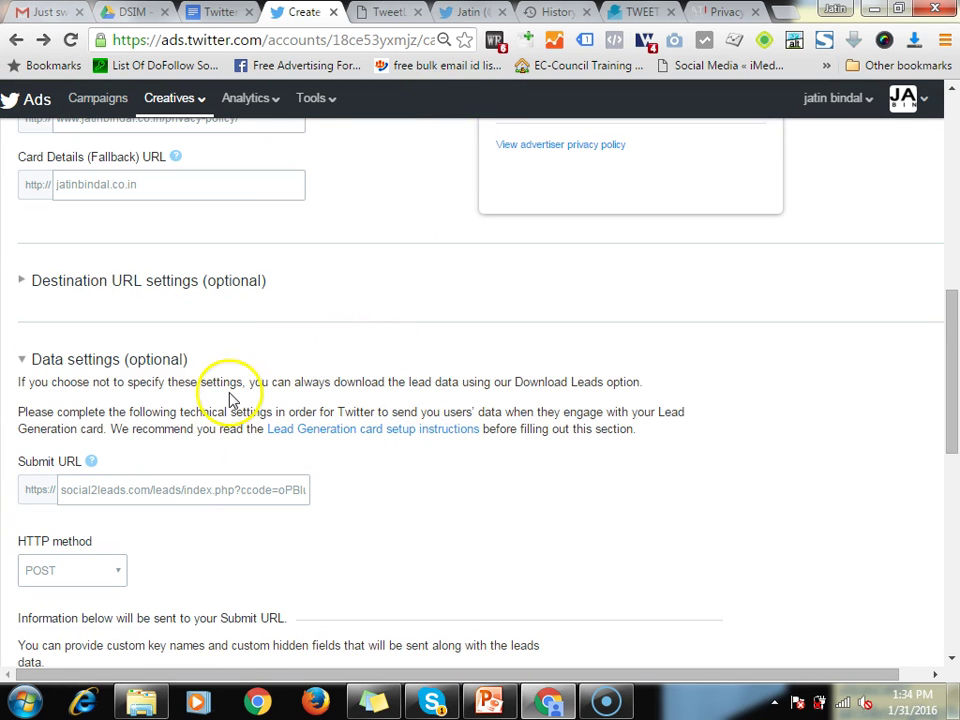
Check the TweetLead, history and Google Docs tabs for the card URL, then return to the form
click(387, 11)
click(485, 11)
click(551, 11)
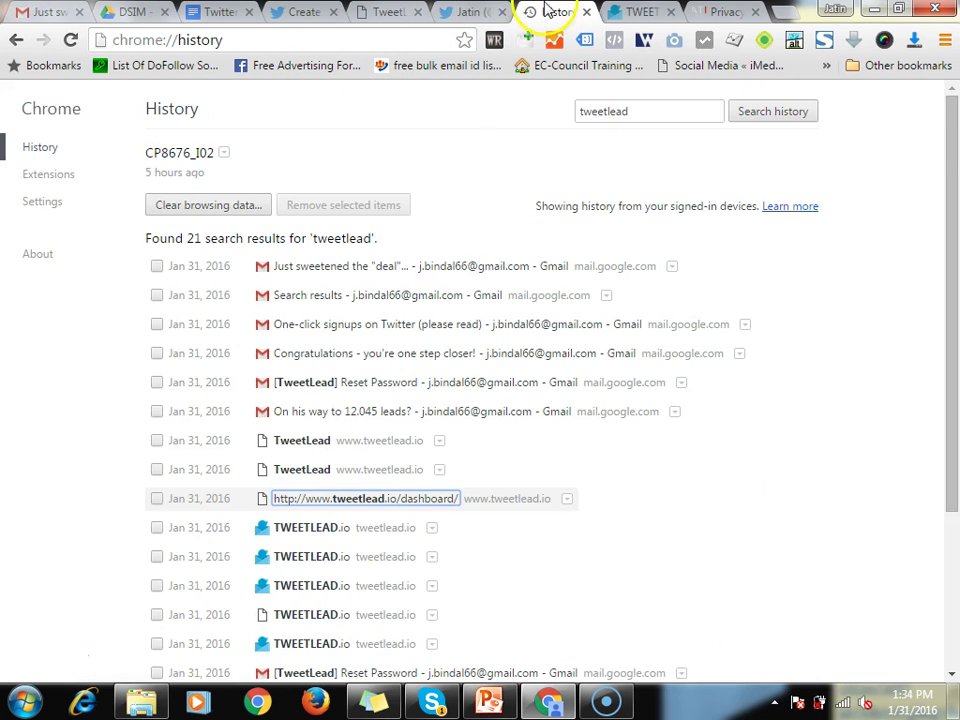
click(645, 12)
click(423, 423)
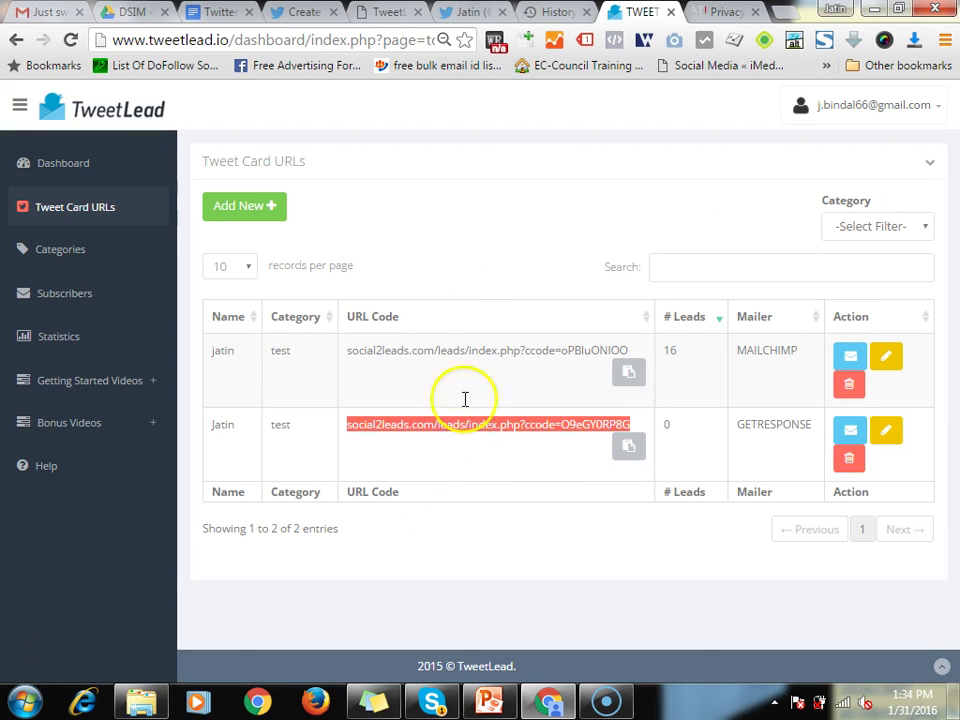
click(215, 12)
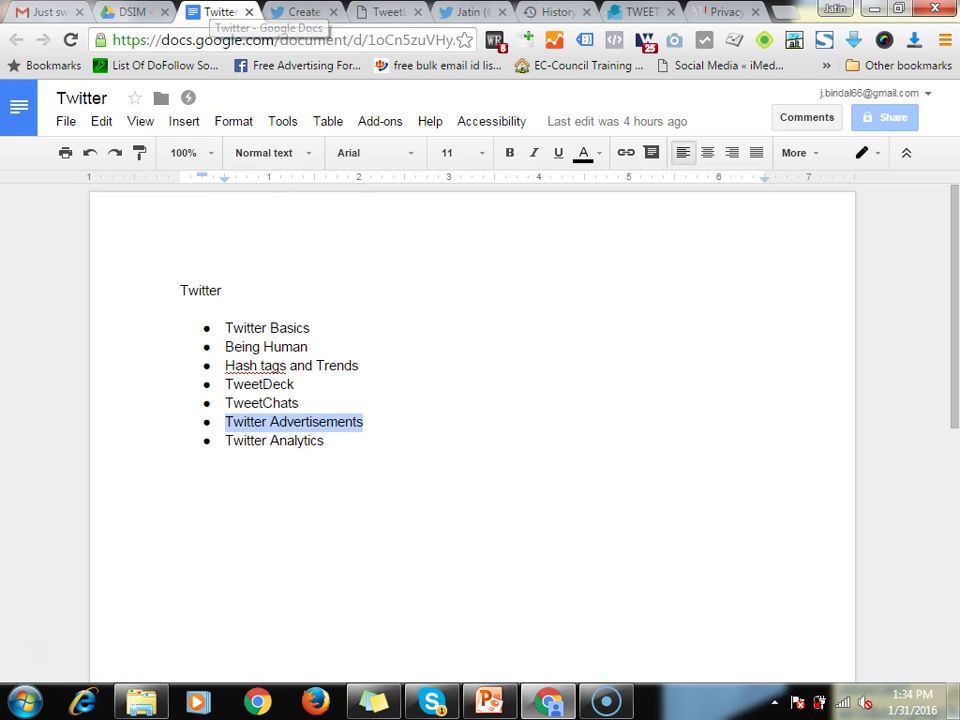
key(ctrl+Tab)
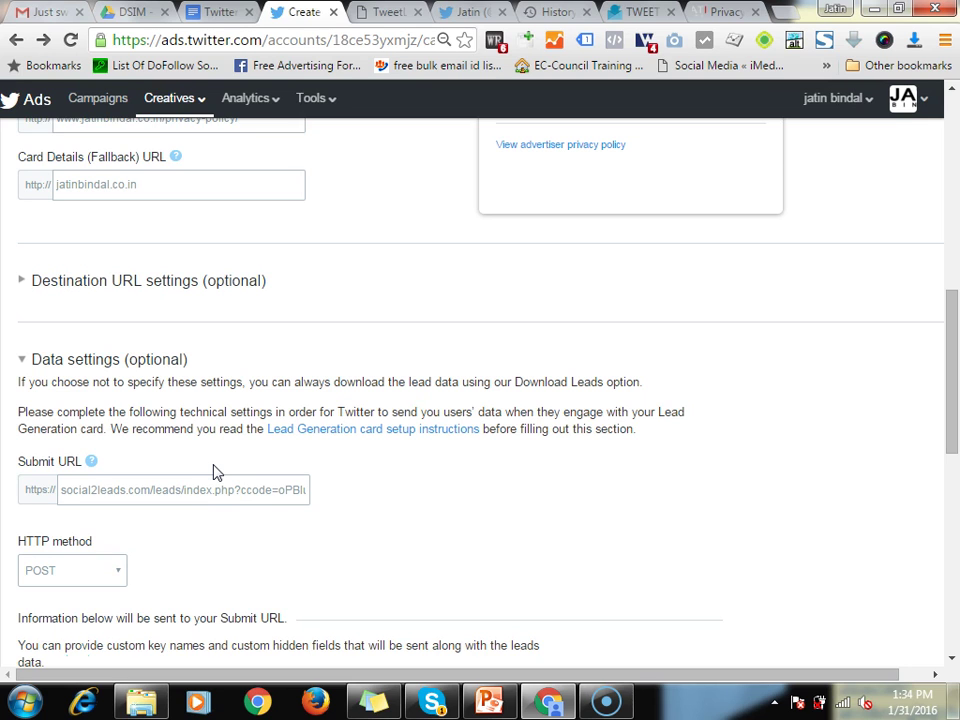
Move the TweetLead tab next to the card form tab and return to the form
scroll(330, 430, up, 2)
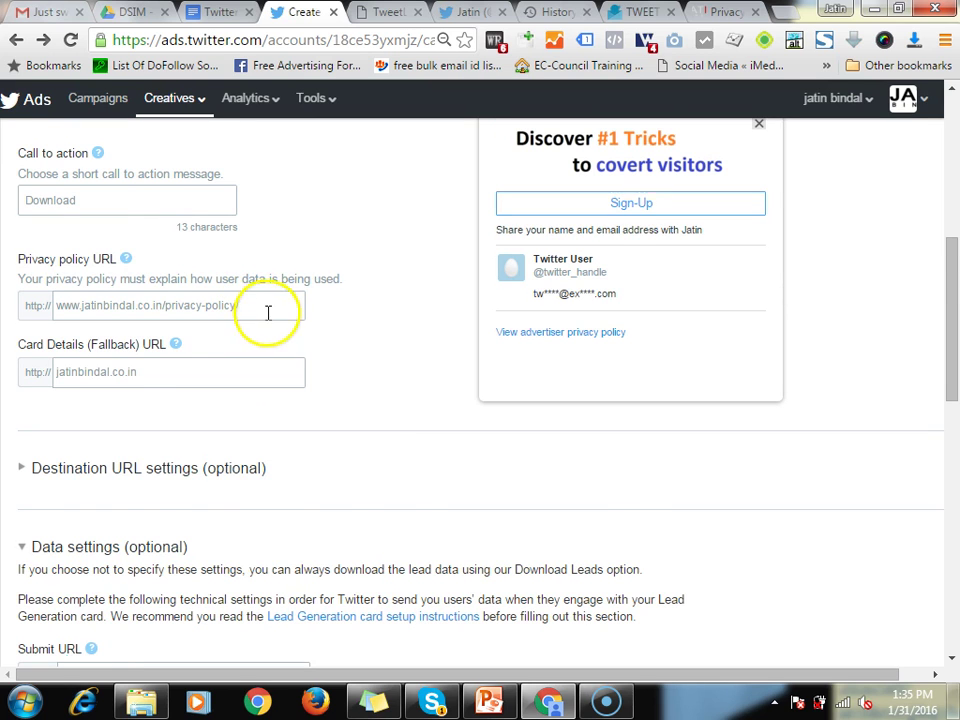
scroll(268, 313, down, 1)
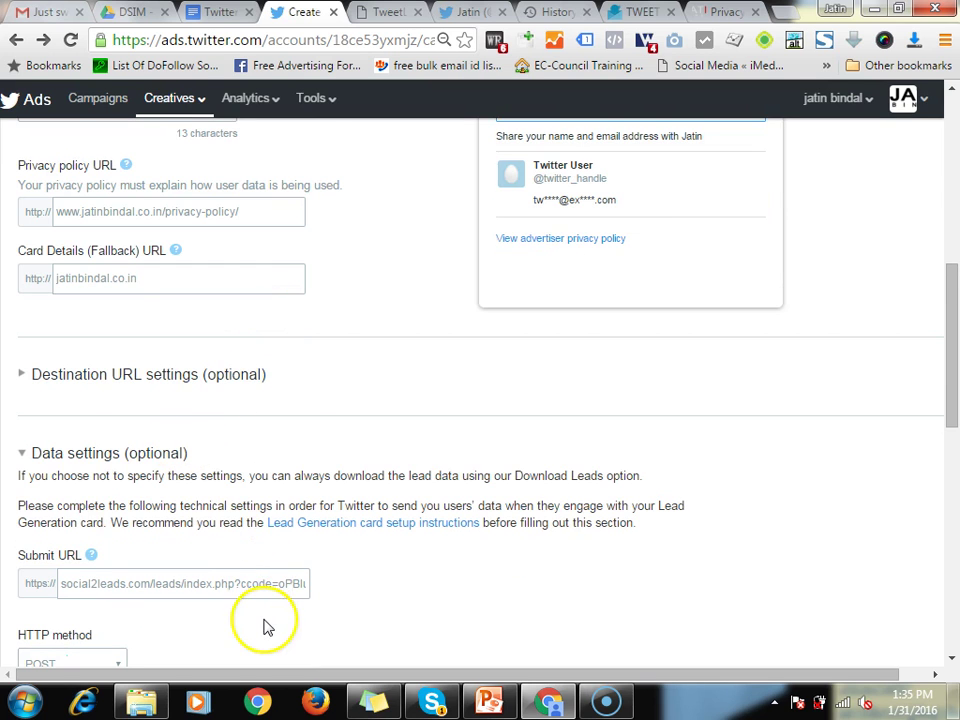
scroll(285, 414, down, 1)
drag(636, 11, 400, 11)
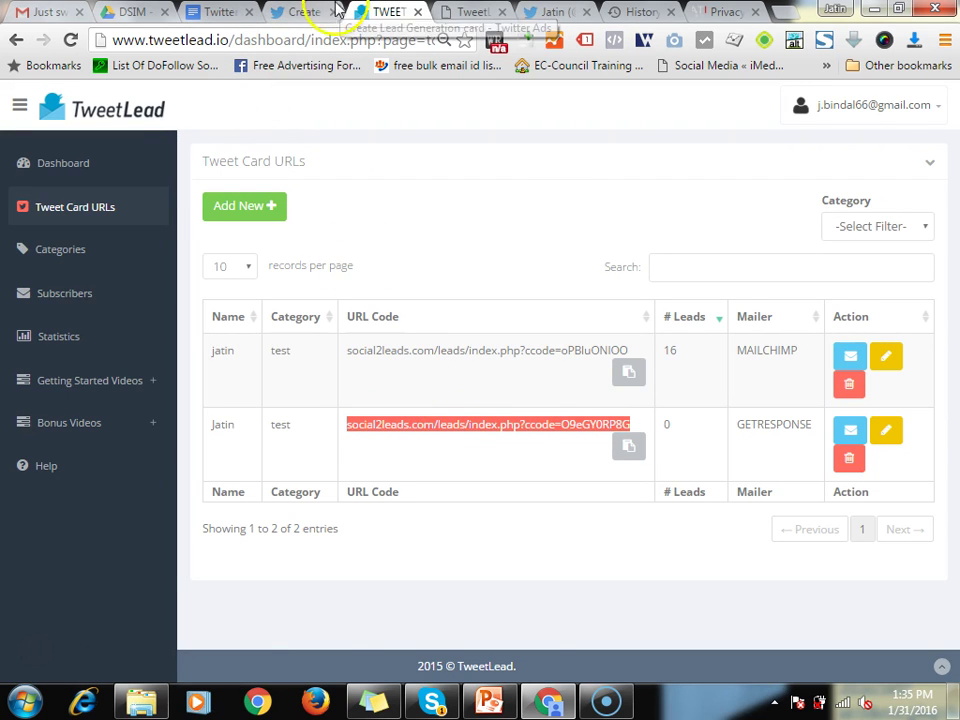
click(300, 12)
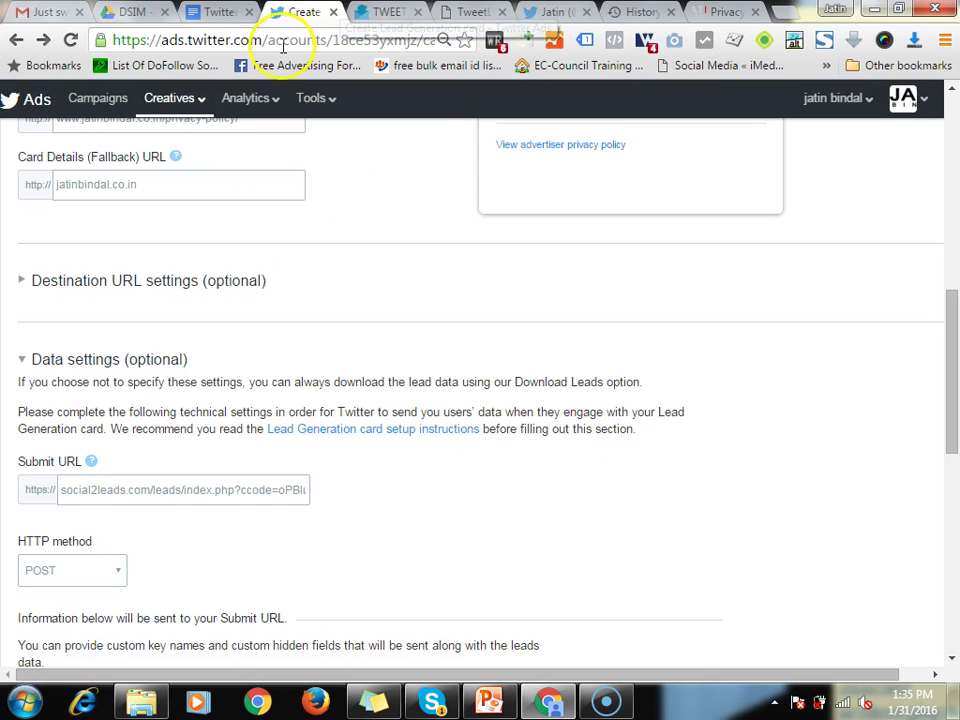
Create card test3 and select the social2leads.com submit URL from its successful test
click(137, 485)
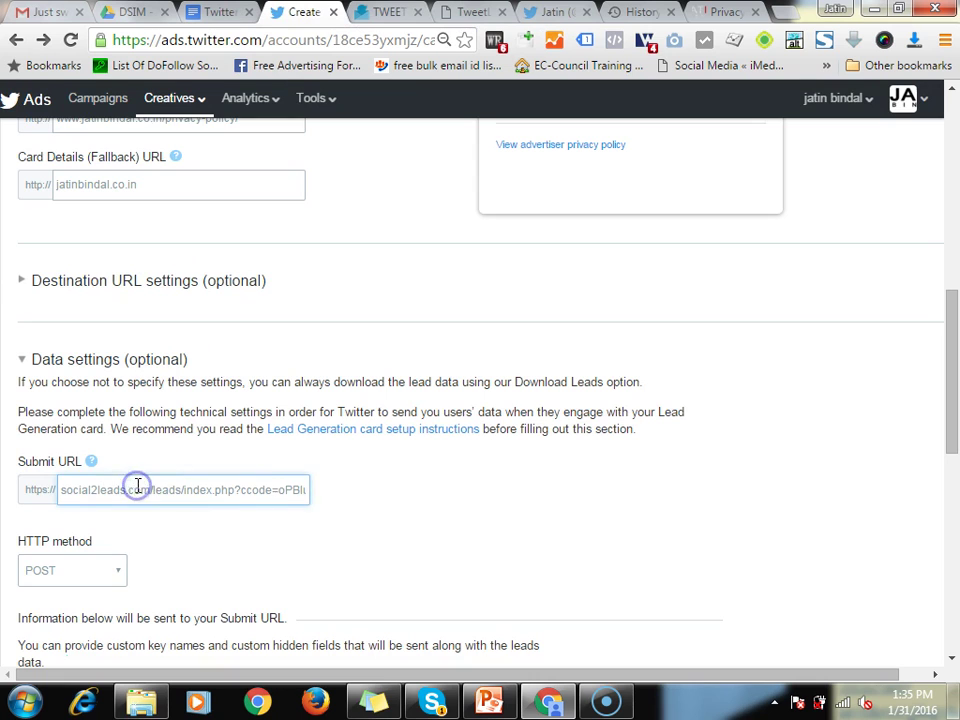
scroll(307, 492, down, 4)
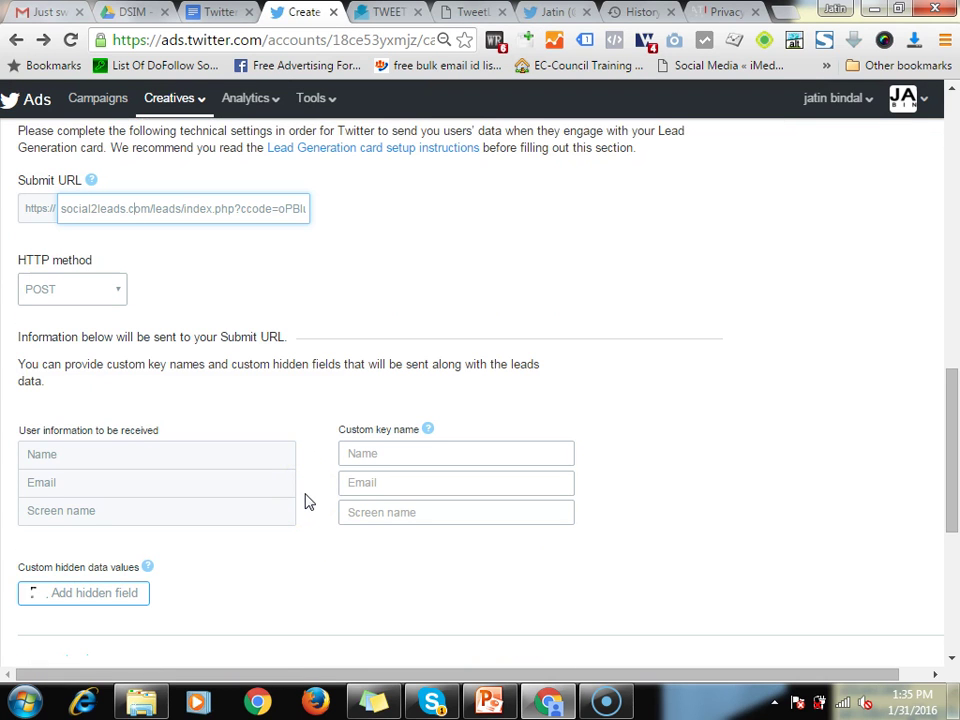
scroll(253, 557, down, 6)
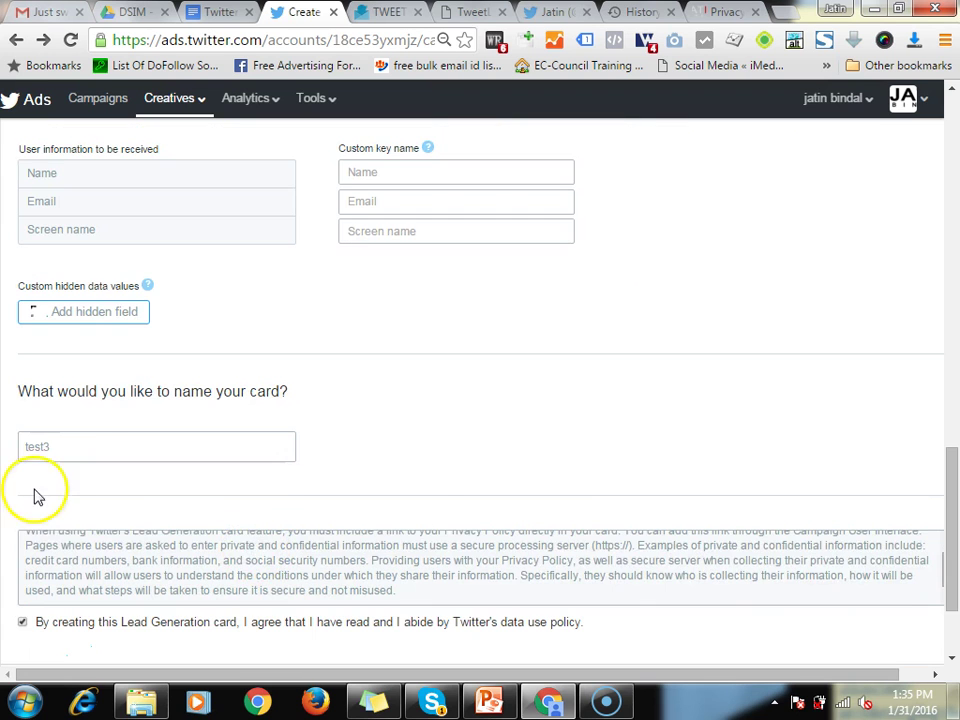
click(64, 560)
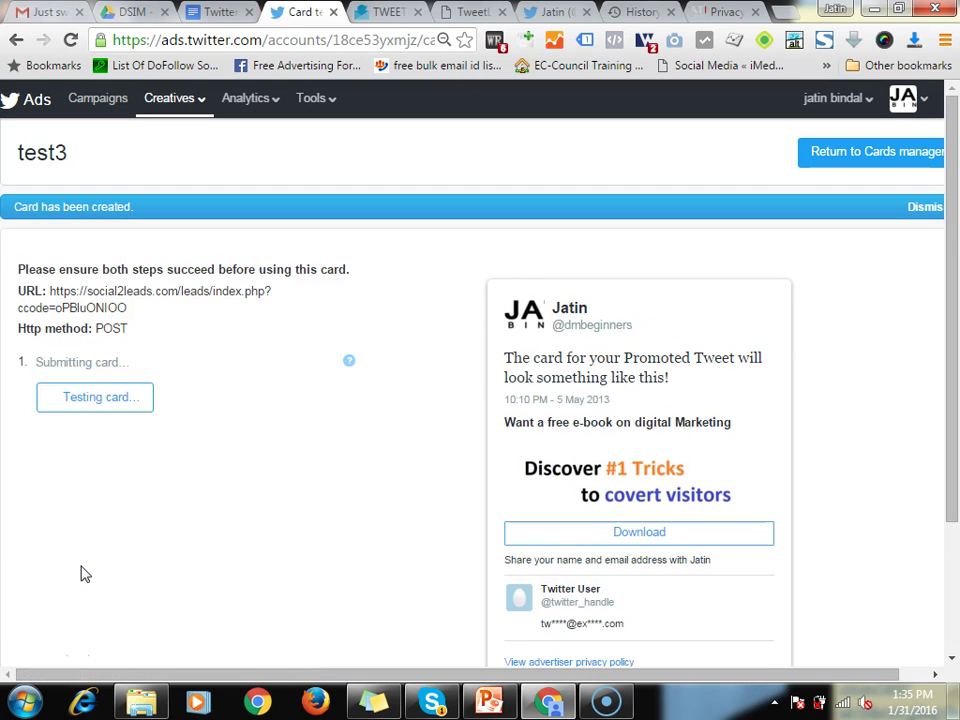
drag(50, 291, 128, 316)
drag(128, 318, 133, 328)
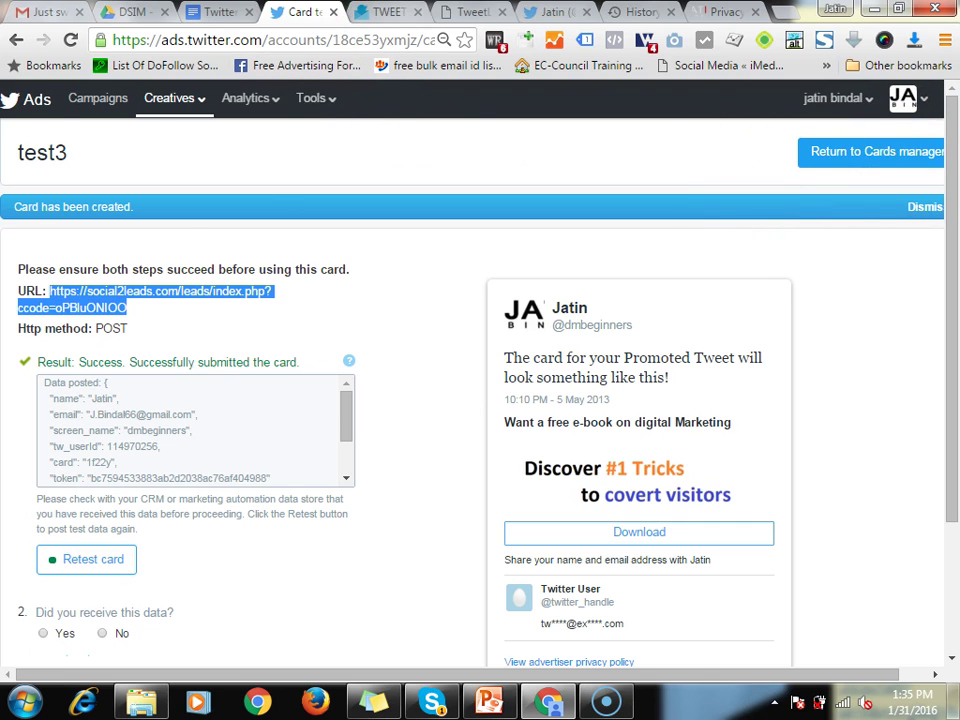
click(382, 13)
Tweet the copied social2leads submit URL on its own line above #askjatin
click(476, 14)
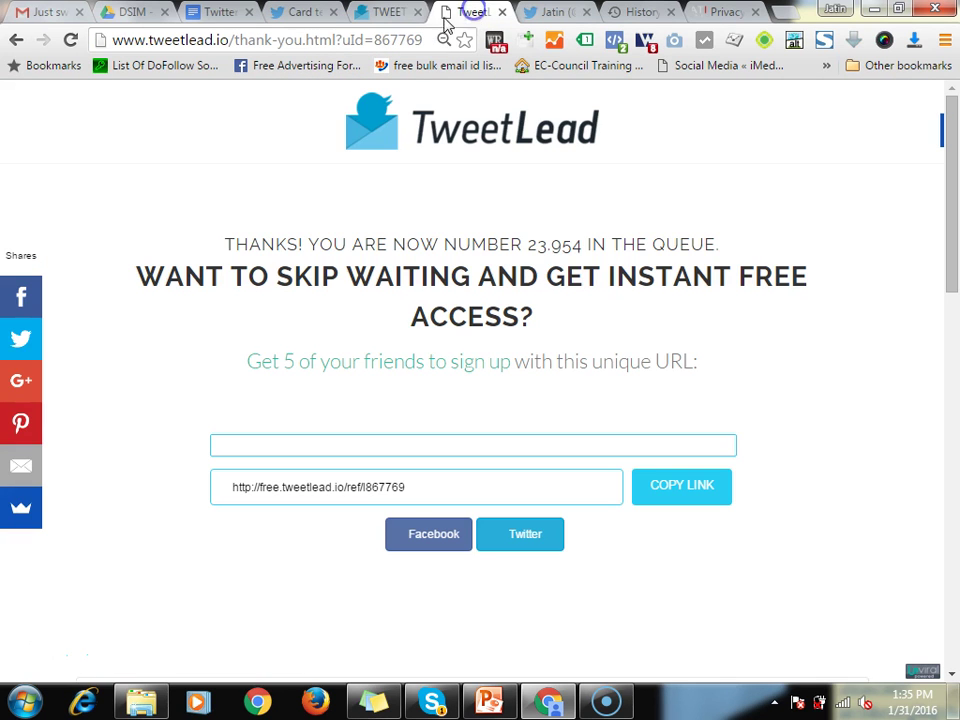
click(537, 12)
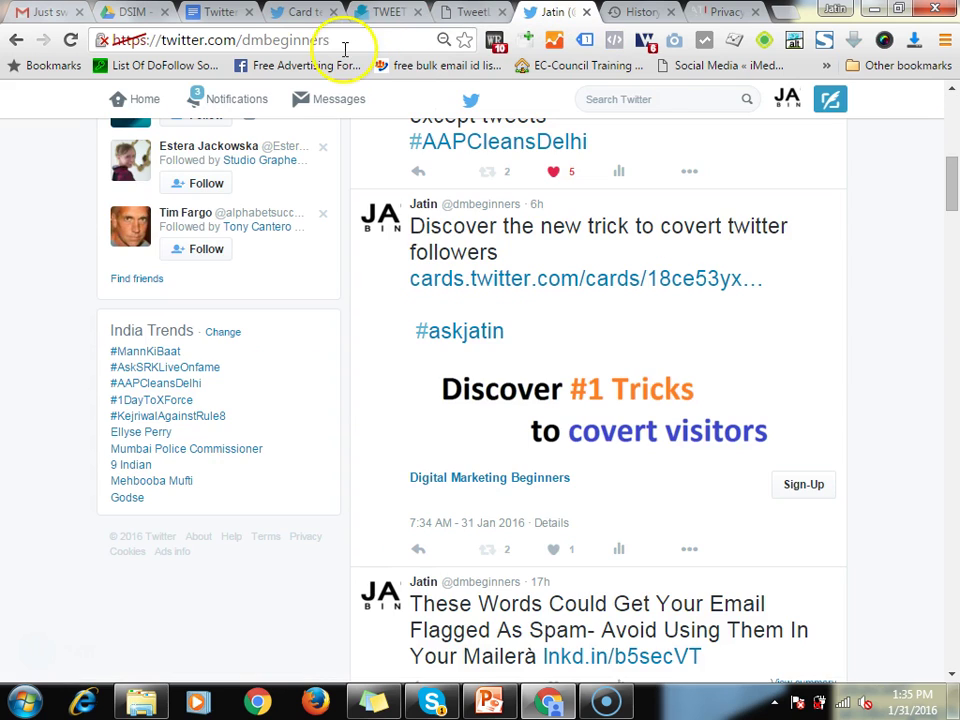
click(830, 100)
click(440, 248)
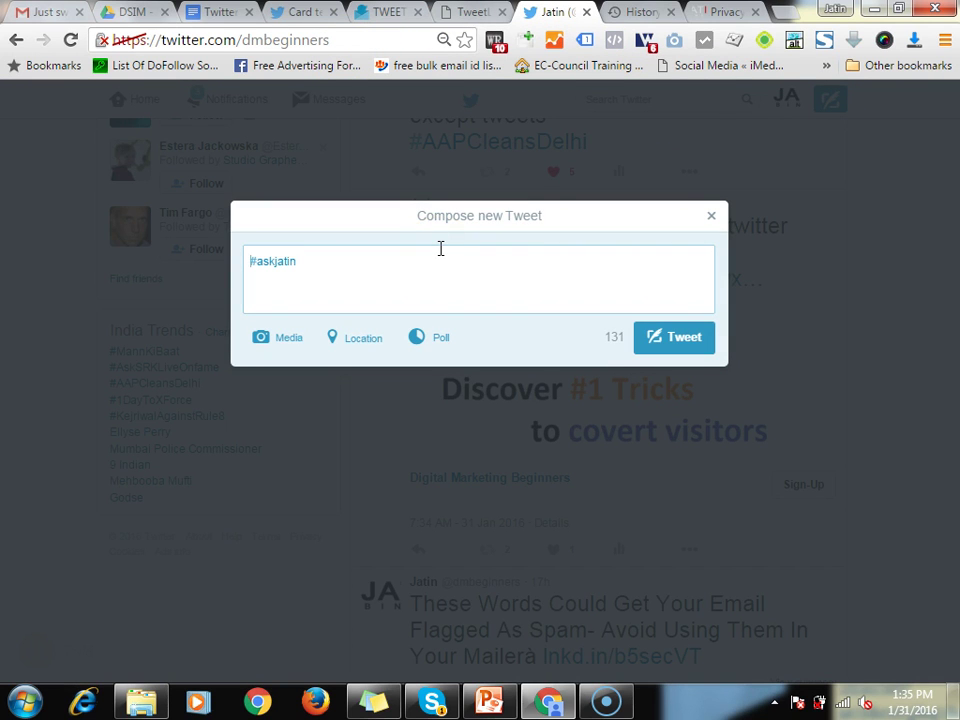
key(Return)
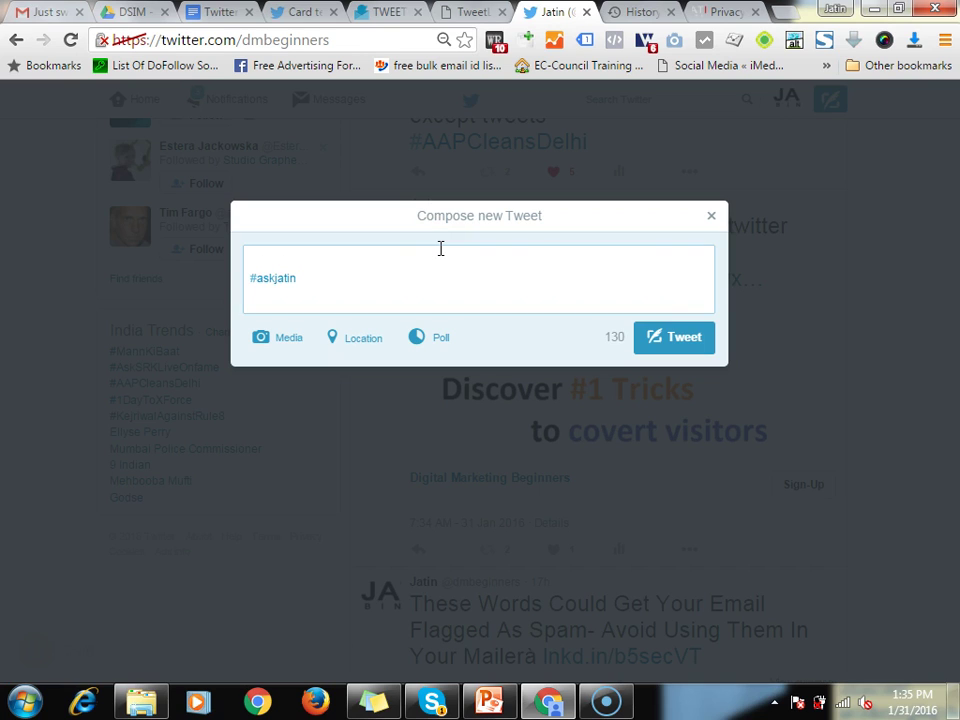
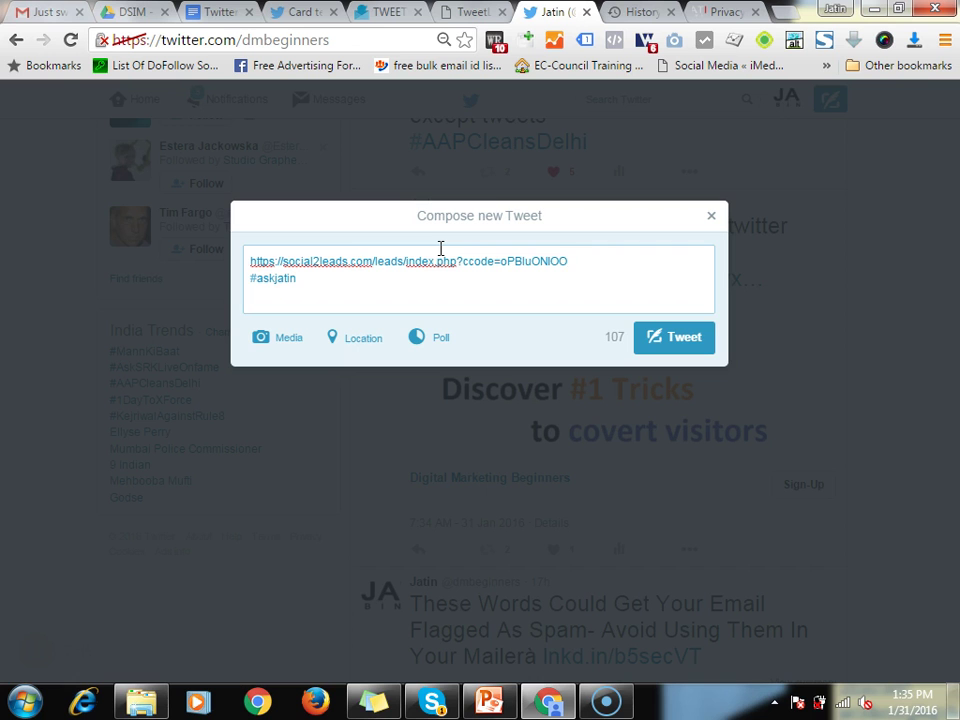
click(666, 347)
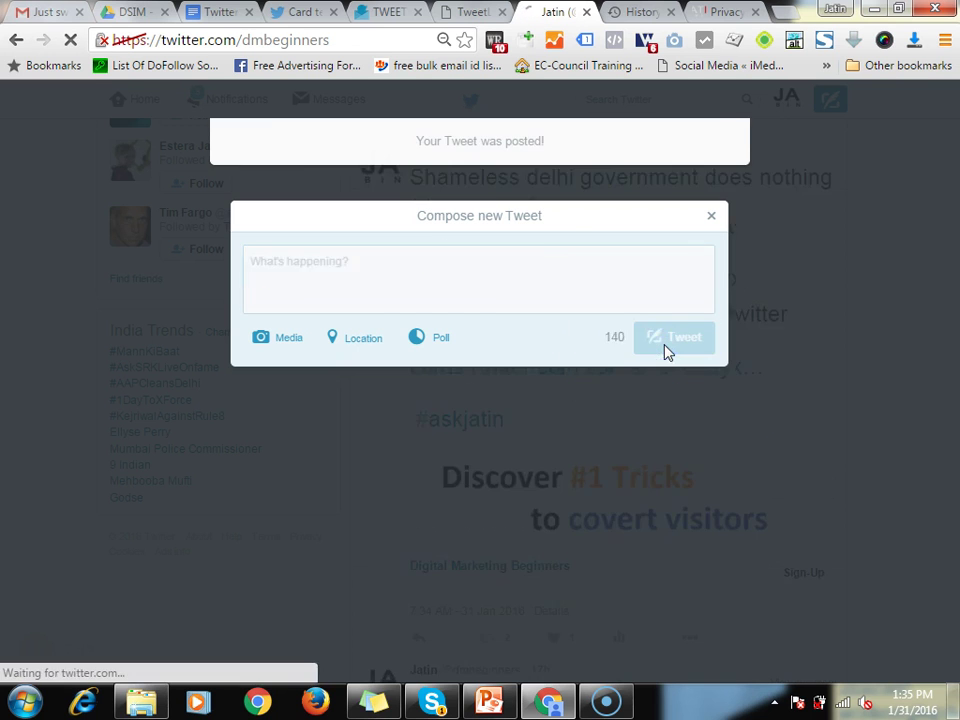
scroll(666, 348, up, 8)
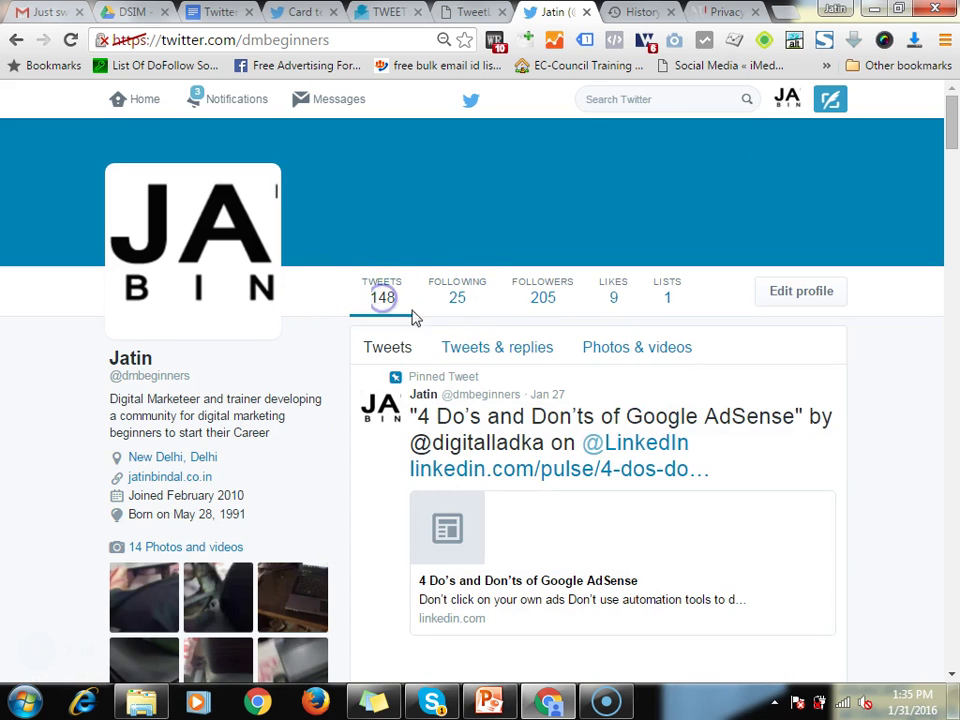
Open the social2leads link from the new tweet on the profile in a new tab
scroll(553, 396, down, 2)
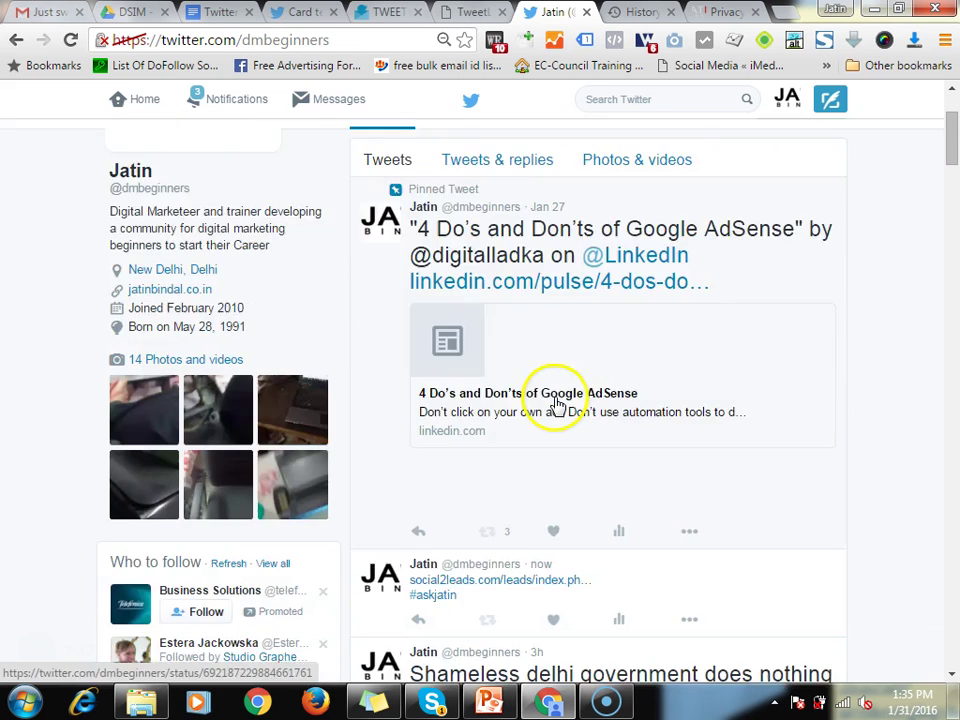
scroll(558, 405, down, 2)
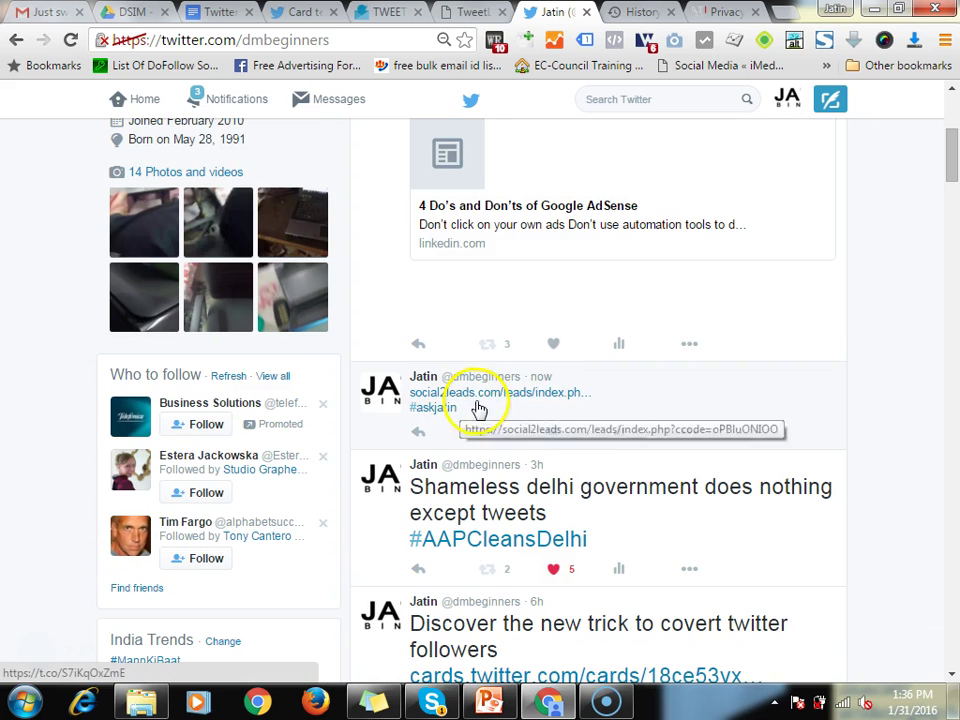
click(543, 410)
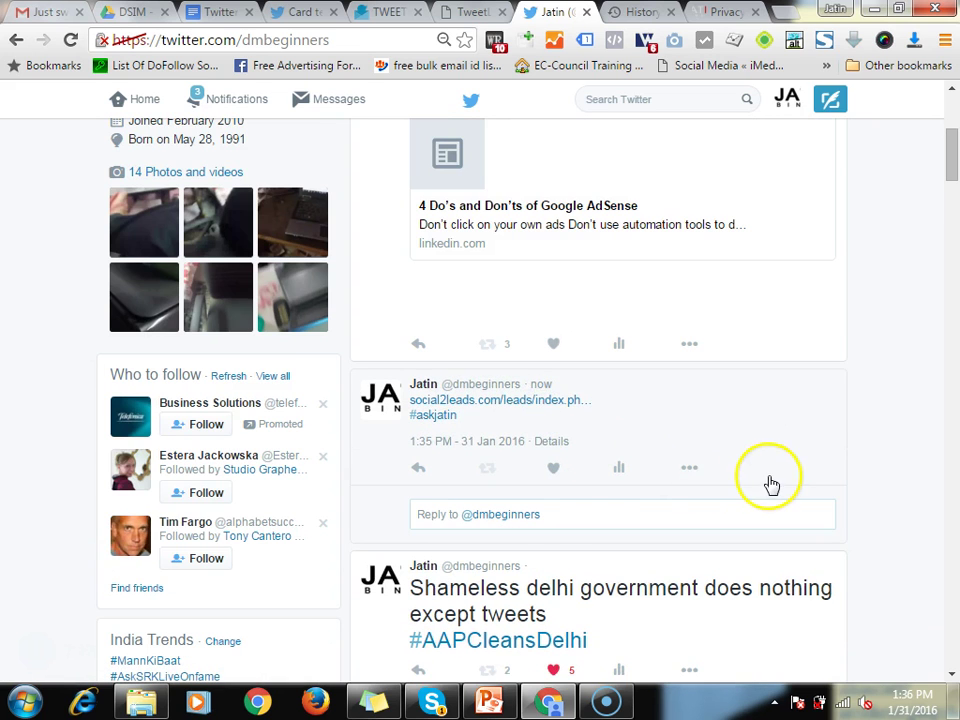
scroll(771, 484, down, 1)
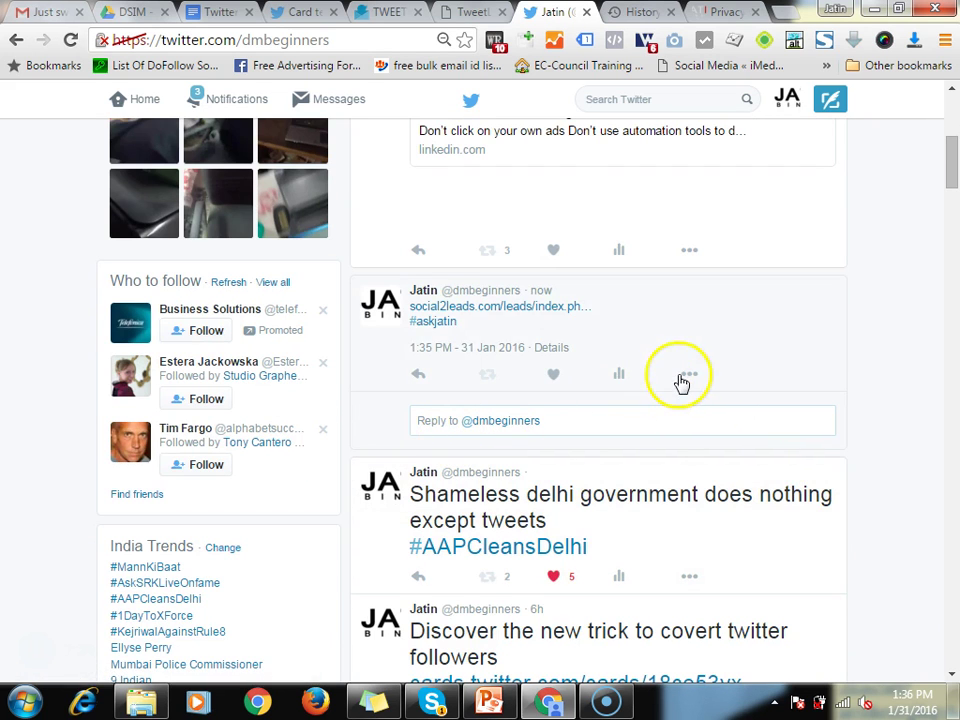
click(679, 380)
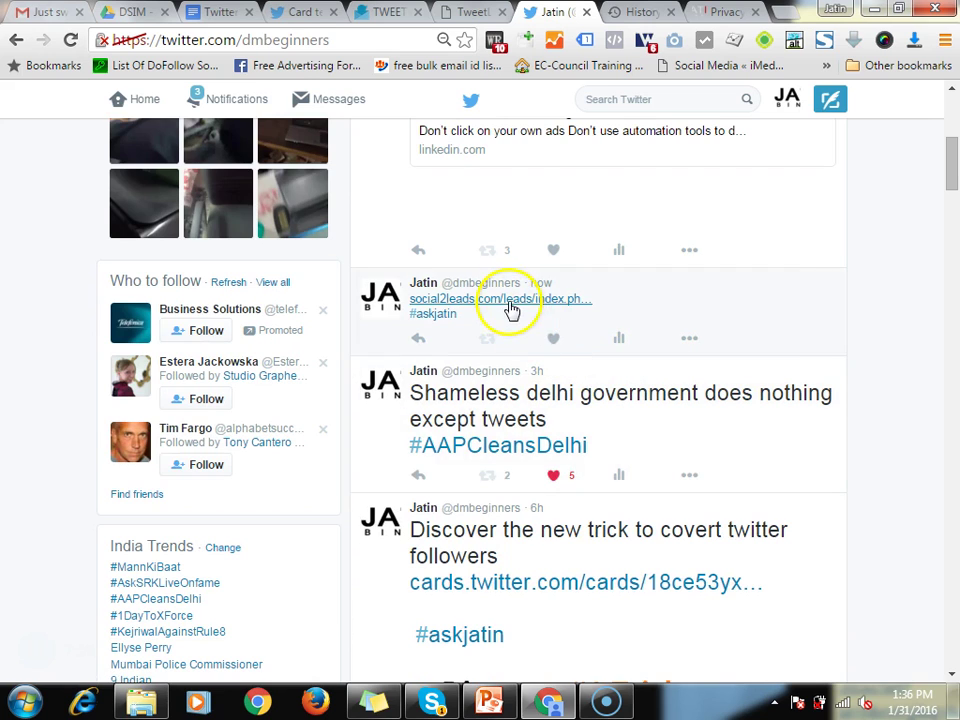
click(508, 300)
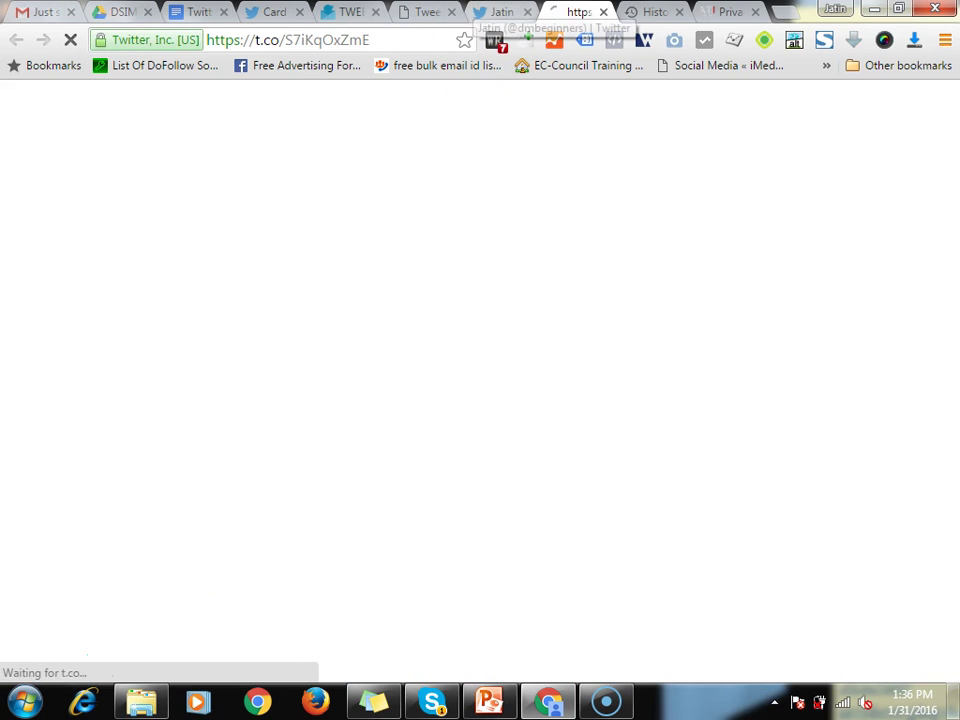
Move back through the profile and TweetLead thank-you tabs to the test3 card's test results
click(512, 12)
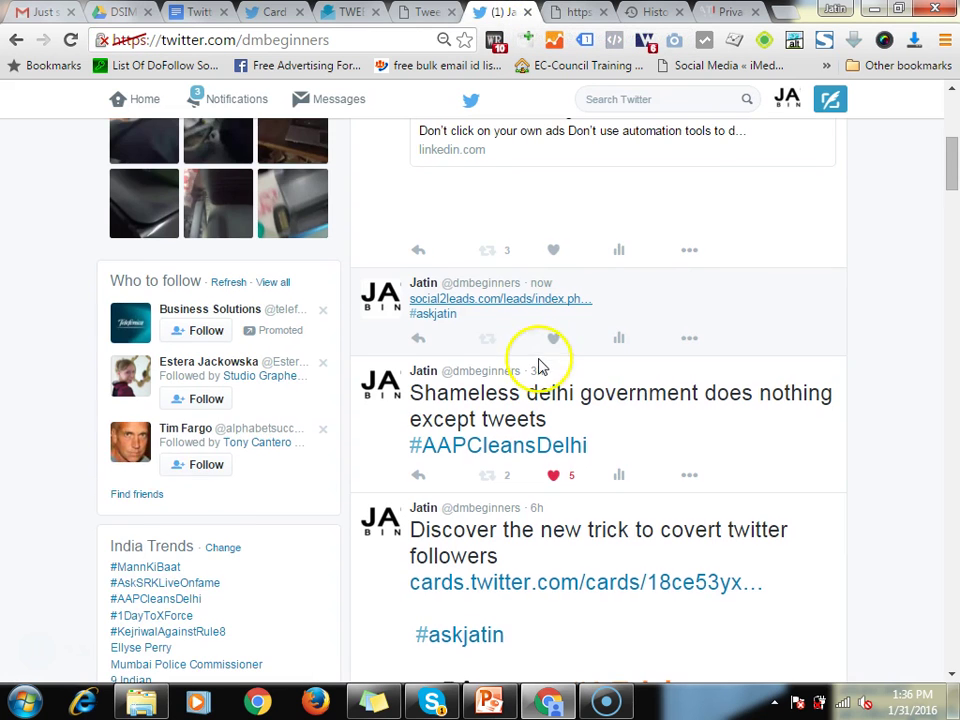
scroll(541, 370, down, 2)
scroll(541, 371, down, 1)
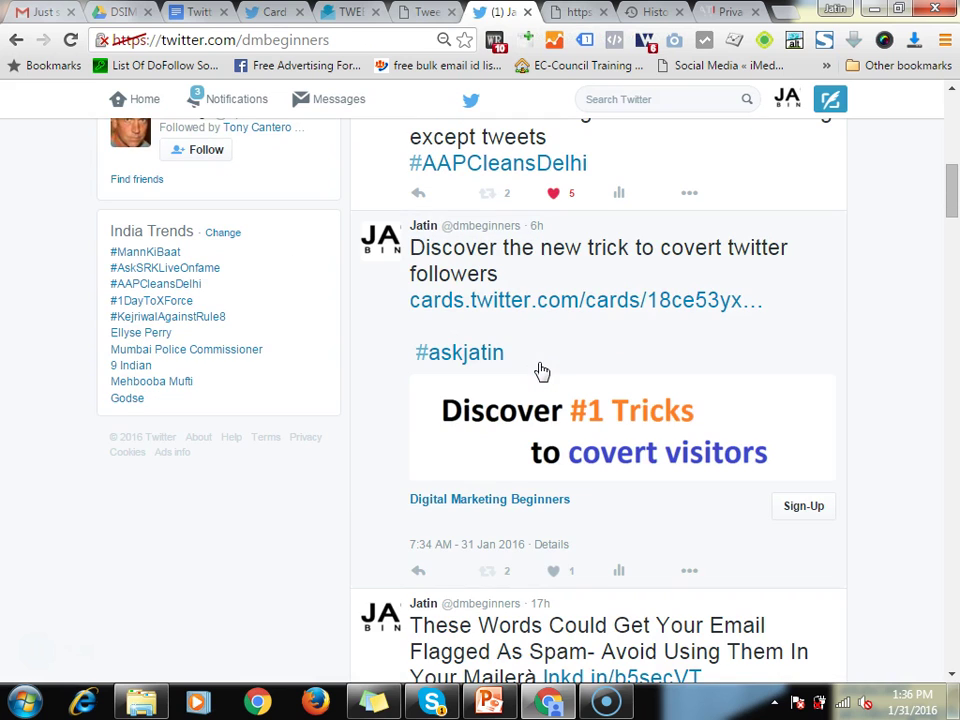
click(425, 12)
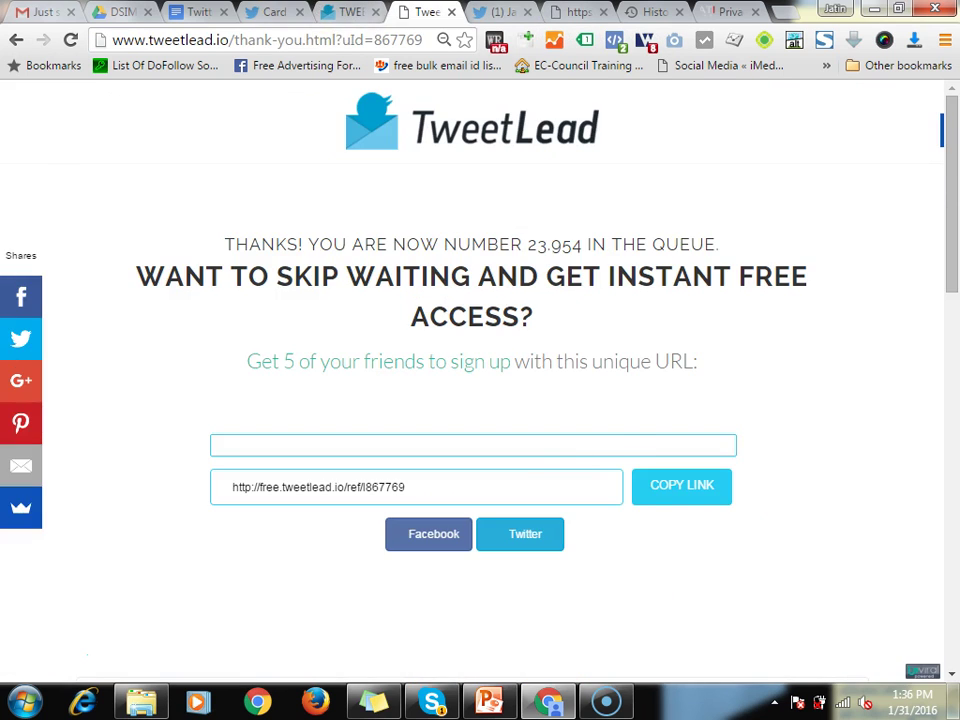
click(272, 12)
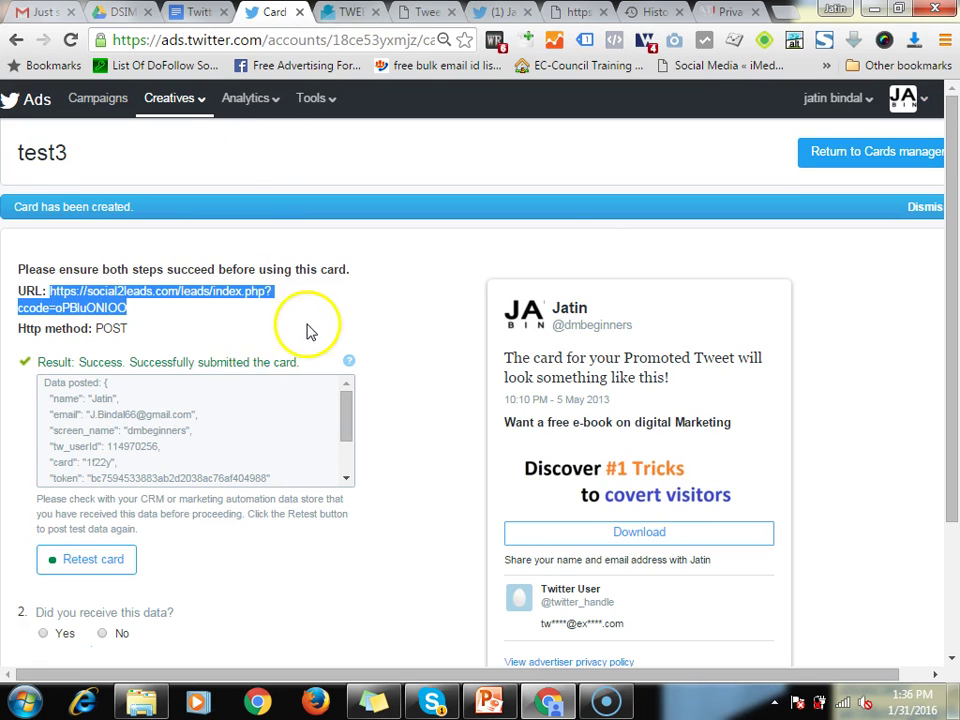
Copy the newest test3 card's cards.twitter.com link from the Cards list, then return to the Twitter profile
scroll(306, 332, down, 4)
scroll(392, 392, up, 3)
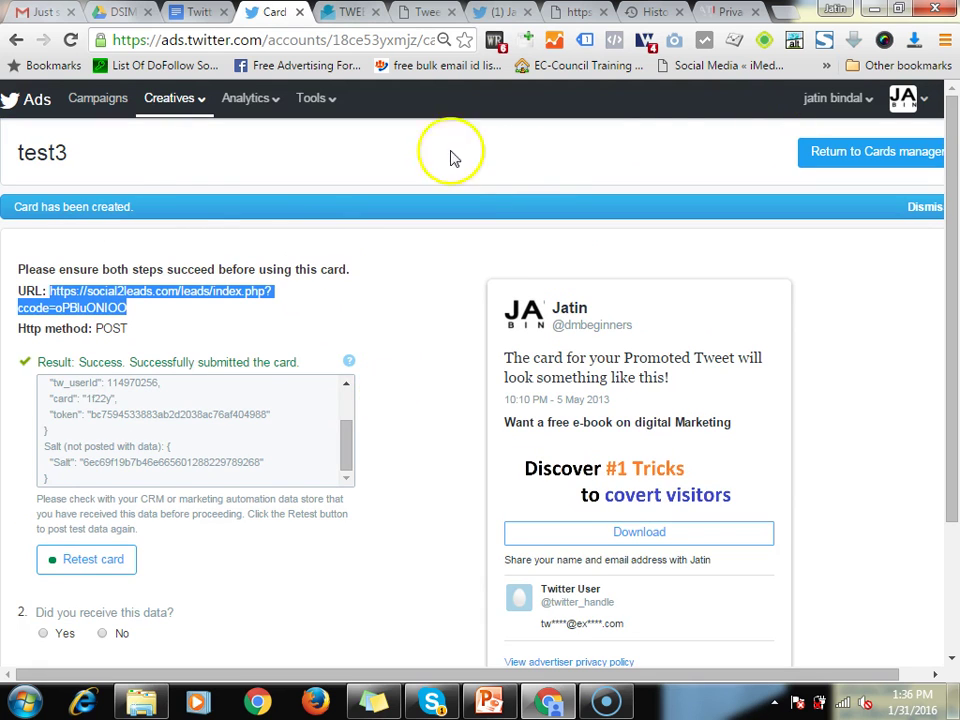
click(175, 100)
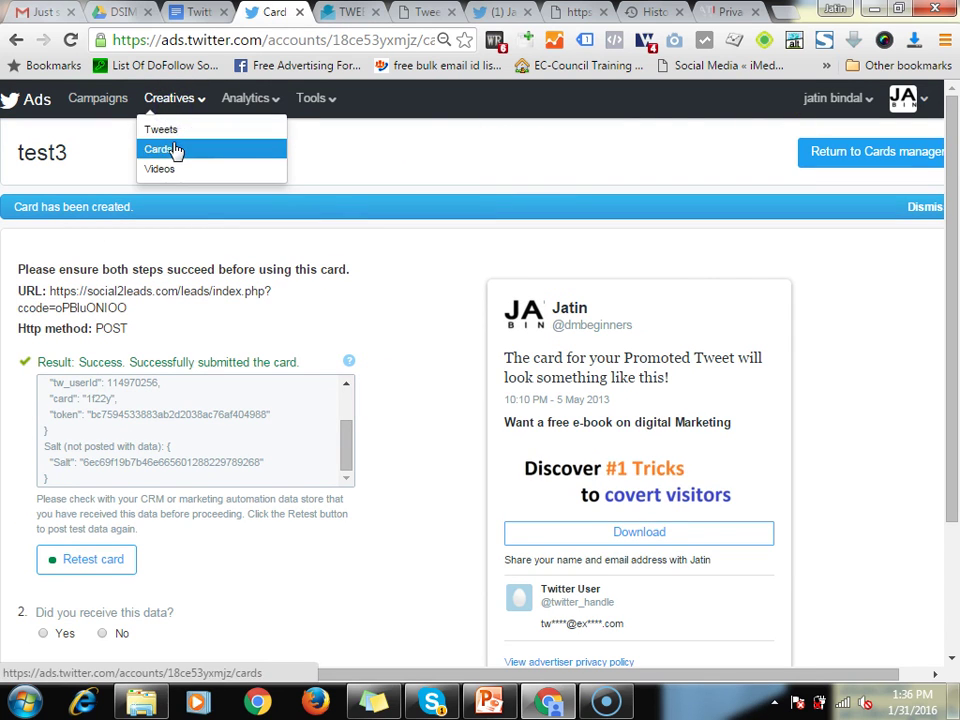
click(172, 148)
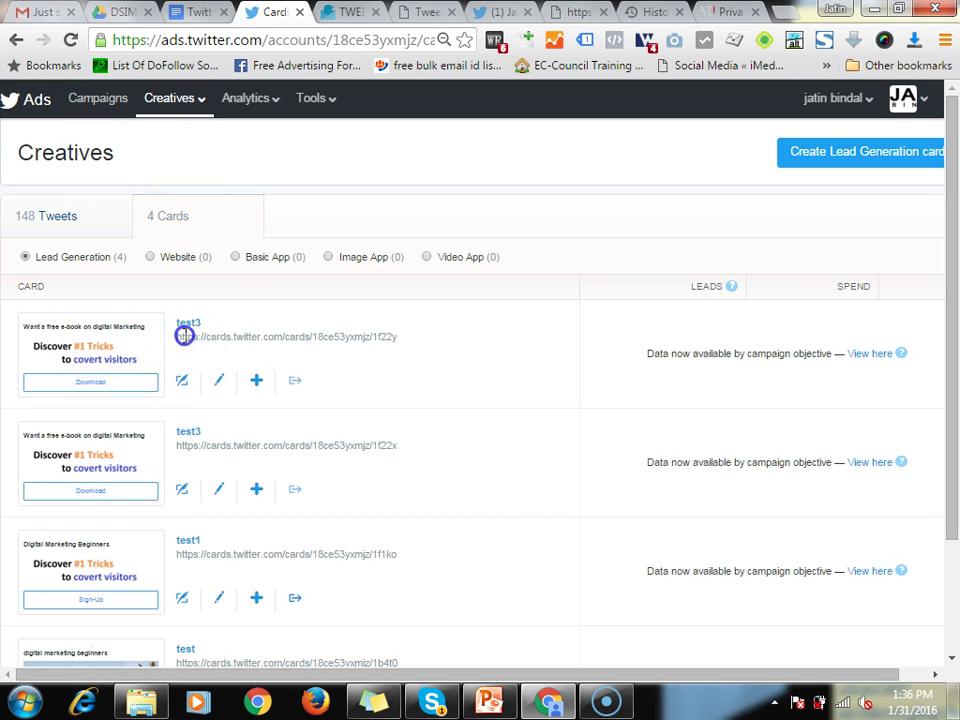
drag(184, 336, 411, 337)
key(ctrl+c)
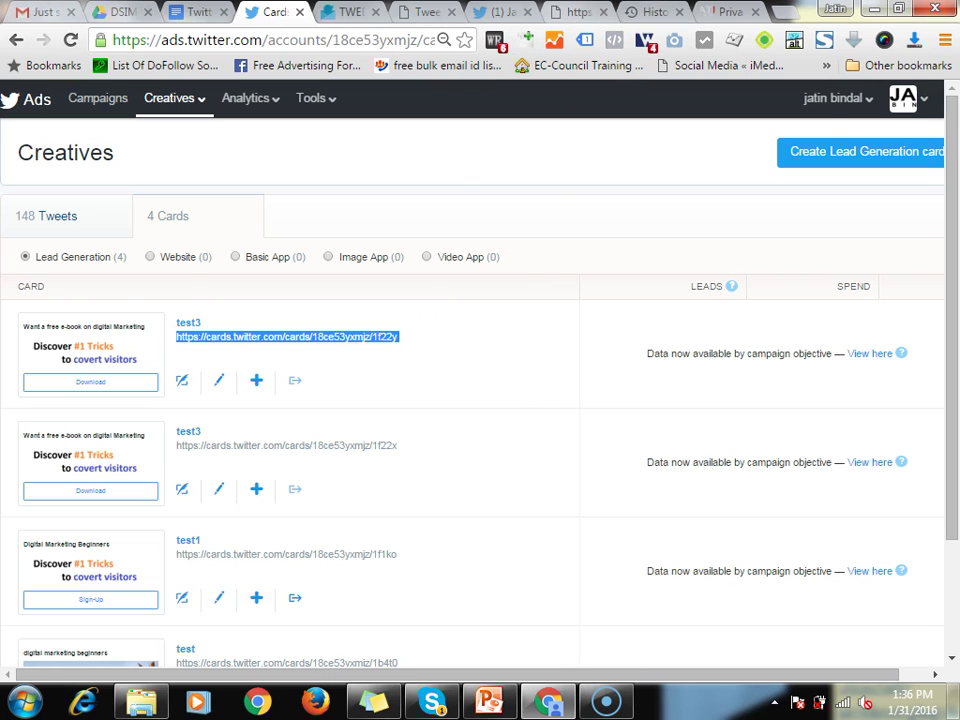
click(505, 12)
scroll(814, 217, up, 5)
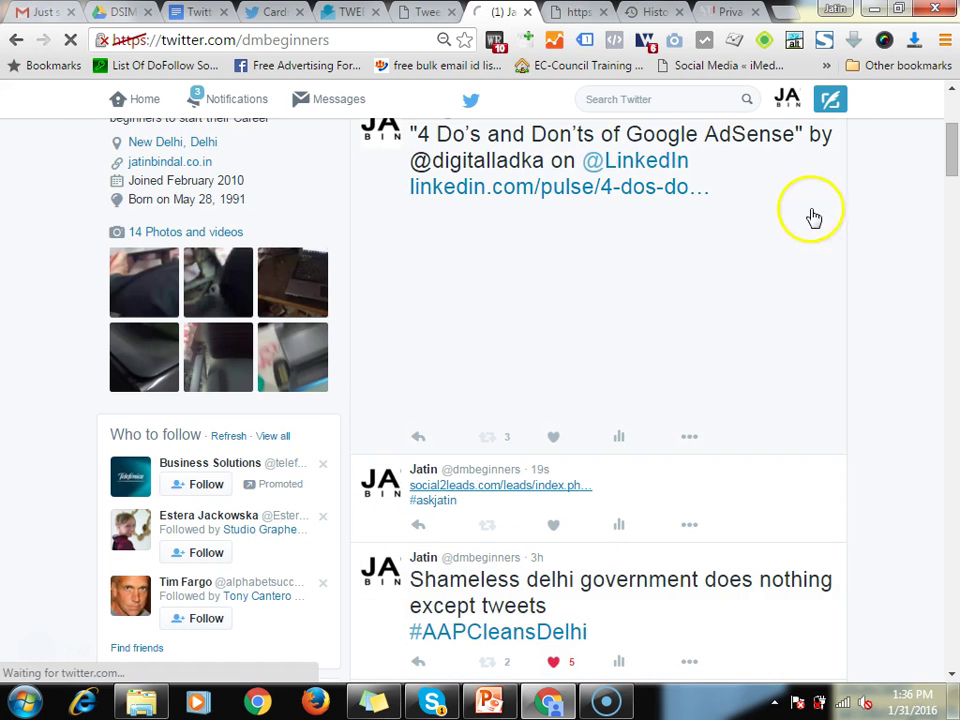
Tweet the copied test3 card link
click(830, 100)
key(ctrl+v)
click(668, 330)
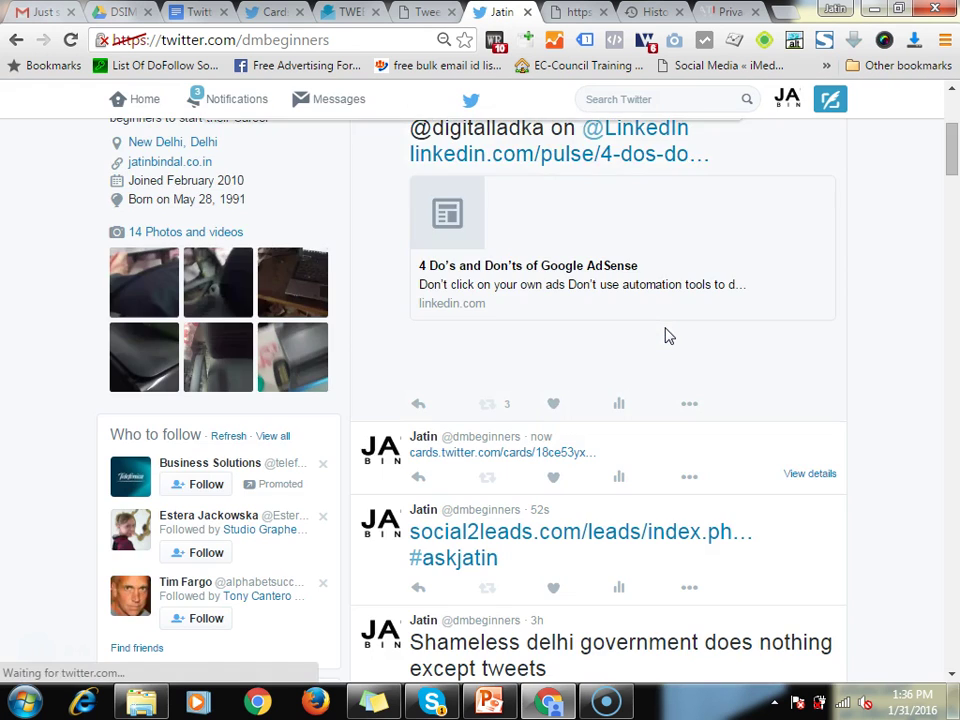
Sign up via the posted card's Download button so it shows "Thanks for signup"
scroll(615, 467, down, 3)
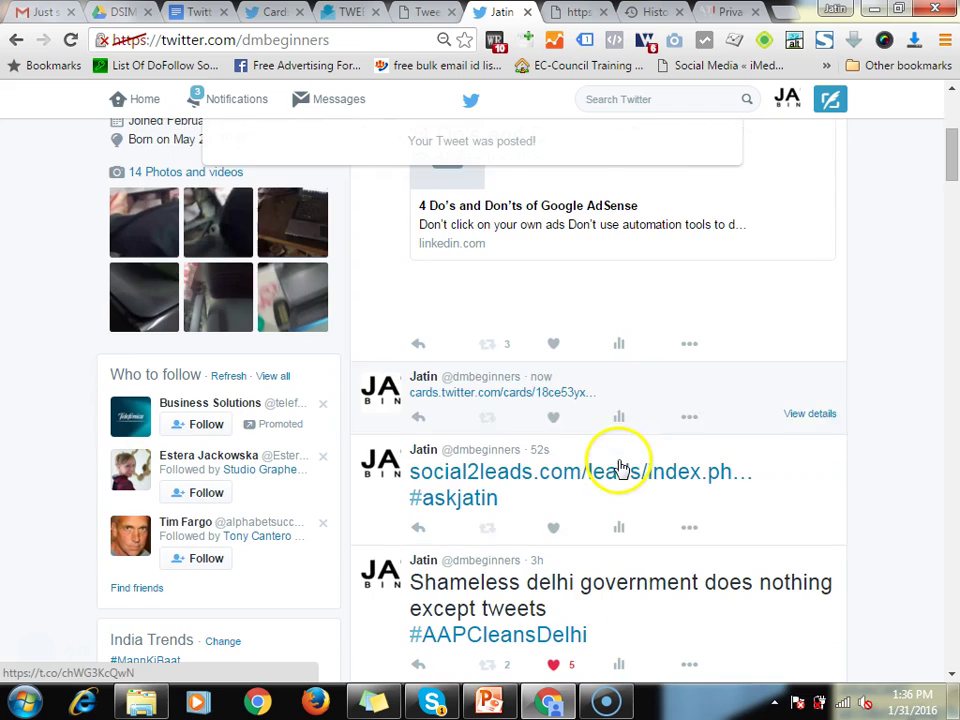
click(576, 400)
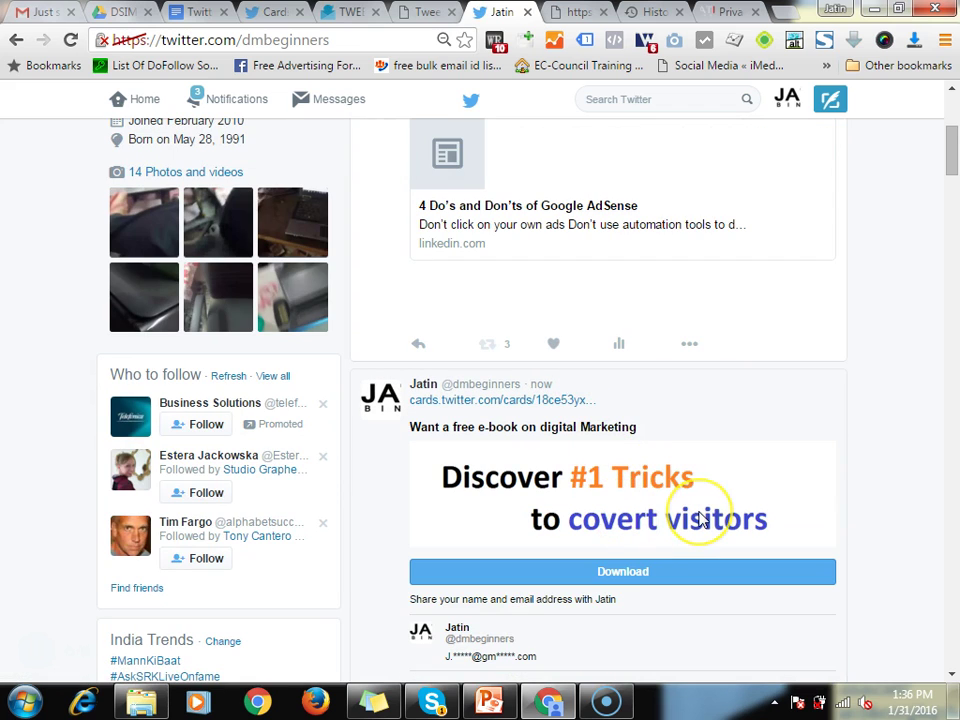
scroll(700, 520, down, 2)
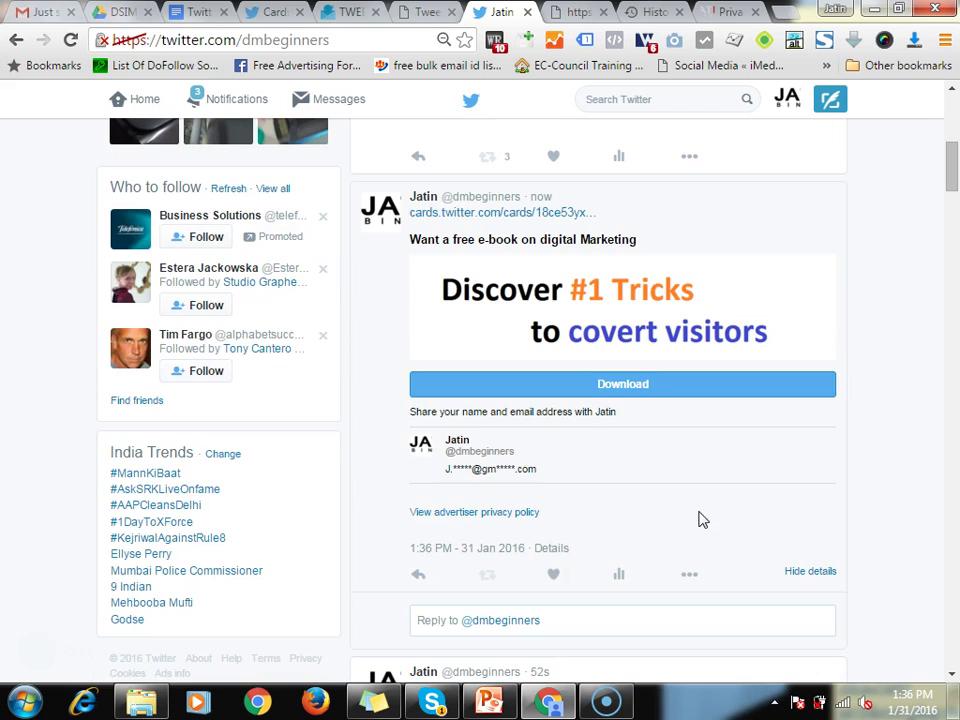
click(661, 388)
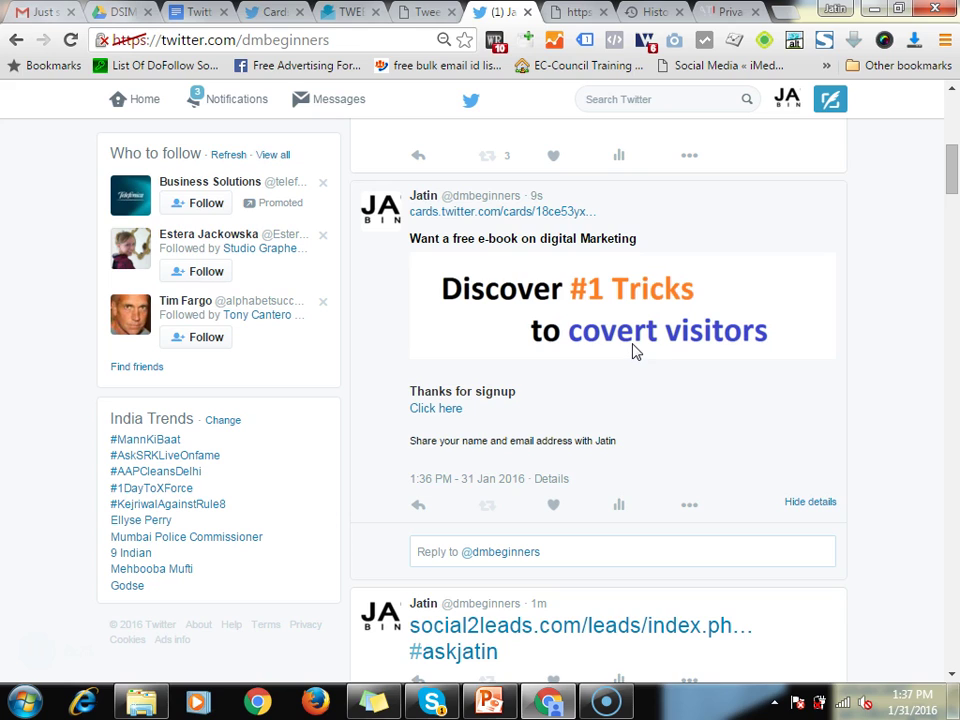
click(621, 343)
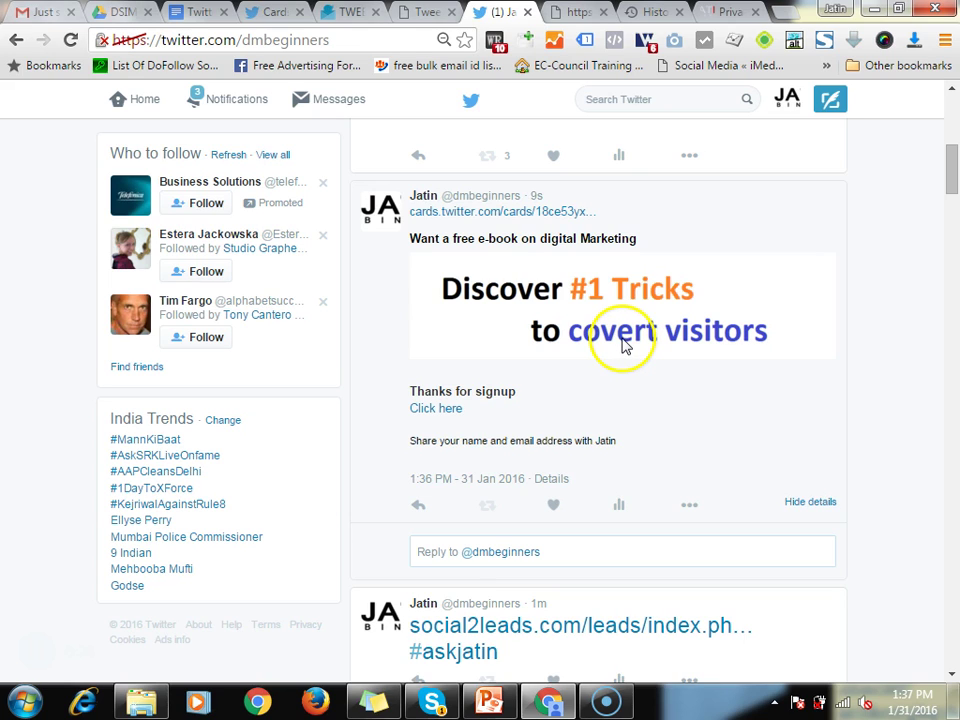